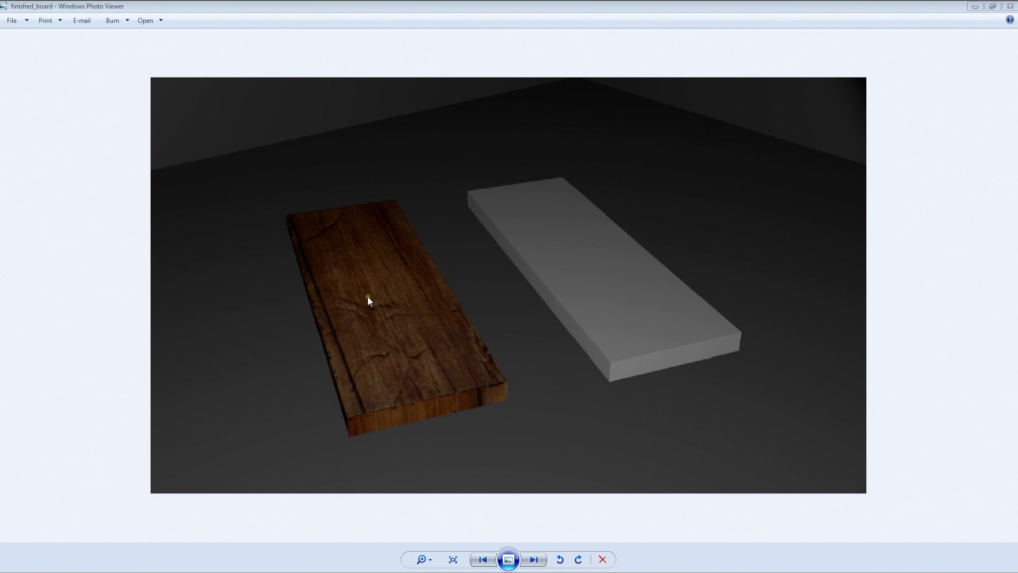
Step: Minimize the finished board picture, switch to Blender and start a new file with the default scene
{"action": "left_click", "coordinate": [972, 7]}
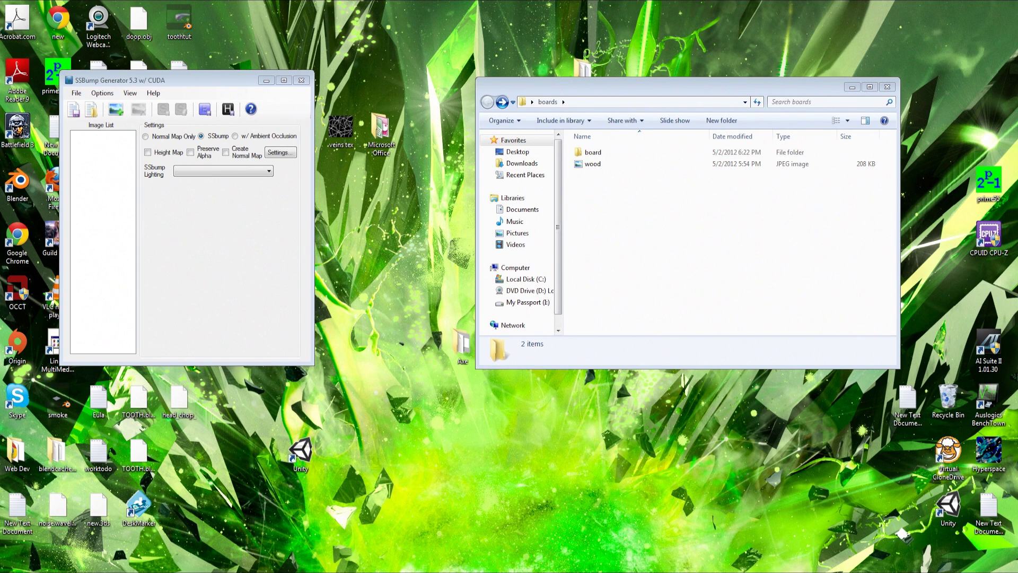
{"action": "left_click_drag", "start_coordinate": [332, 421], "coordinate": [340, 5]}
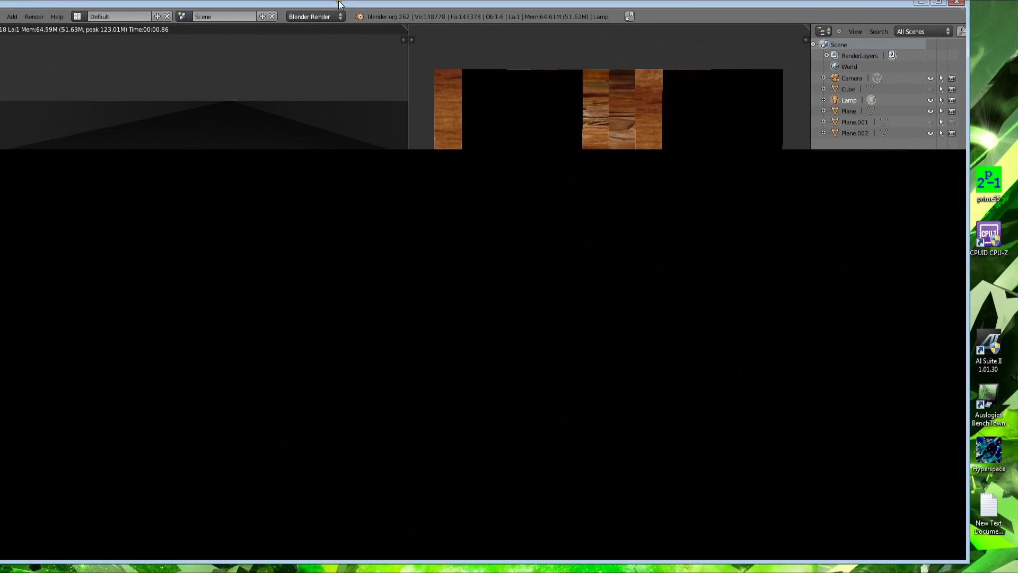
{"action": "left_click", "coordinate": [39, 21]}
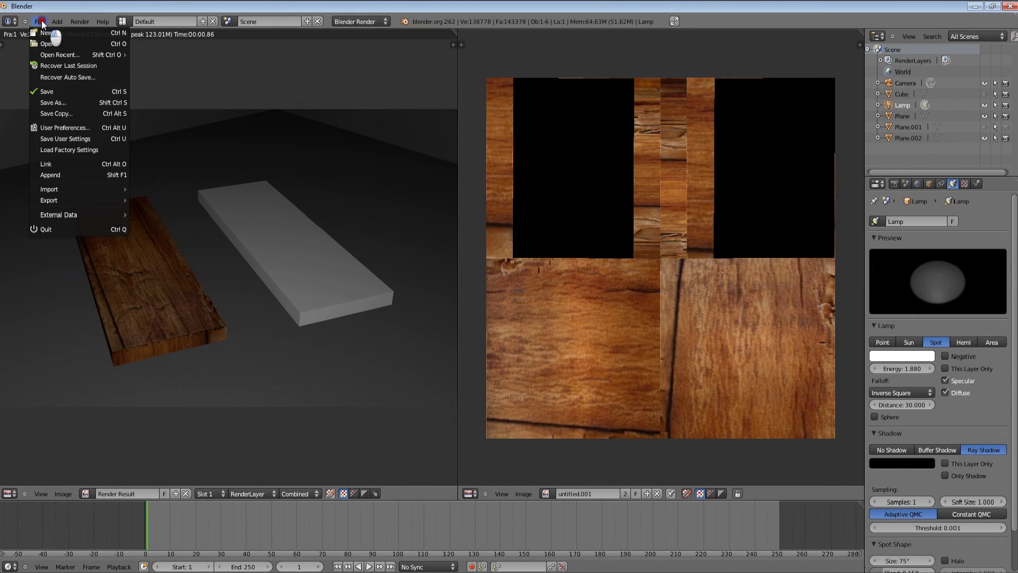
{"action": "left_click", "coordinate": [48, 30]}
Step: Delete the default cube from the scene
{"action": "middle_click_drag", "start_coordinate": [486, 315], "coordinate": [384, 307]}
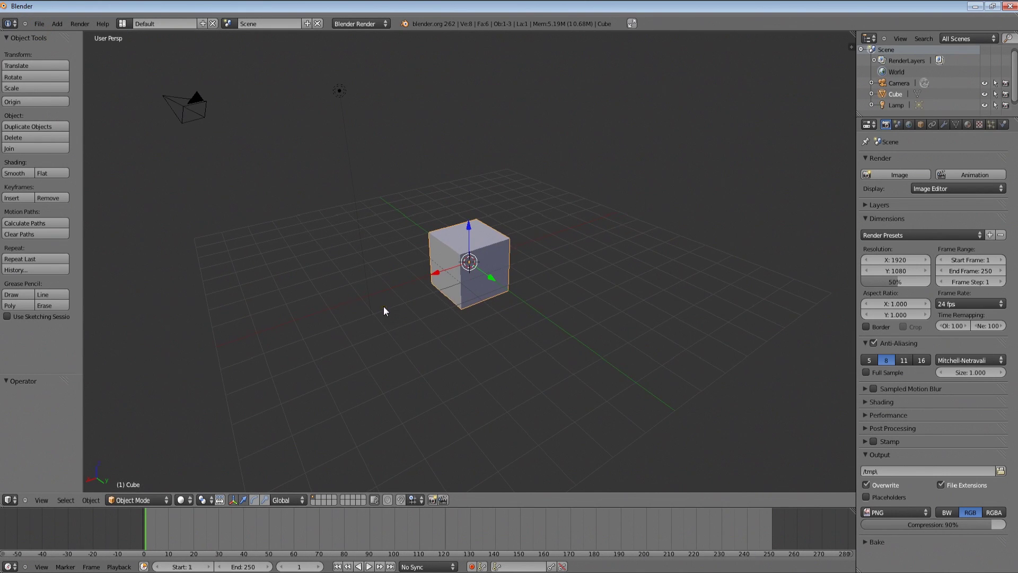
{"action": "key", "text": "x"}
{"action": "left_click", "coordinate": [383, 308]}
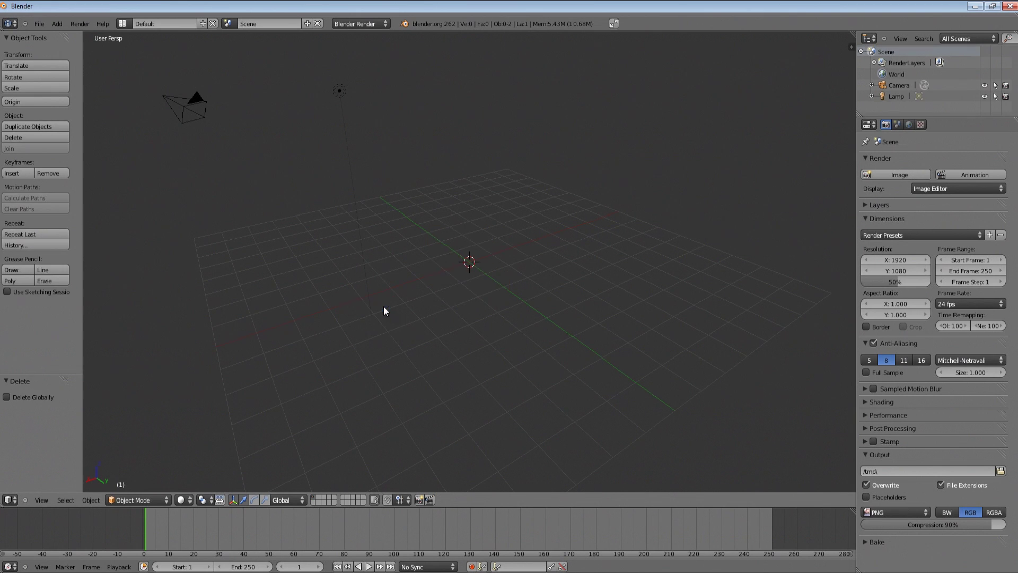
Step: Add a mesh plane at the origin in top orthographic view and enter Edit Mode on it
{"action": "key", "text": "KP_7"}
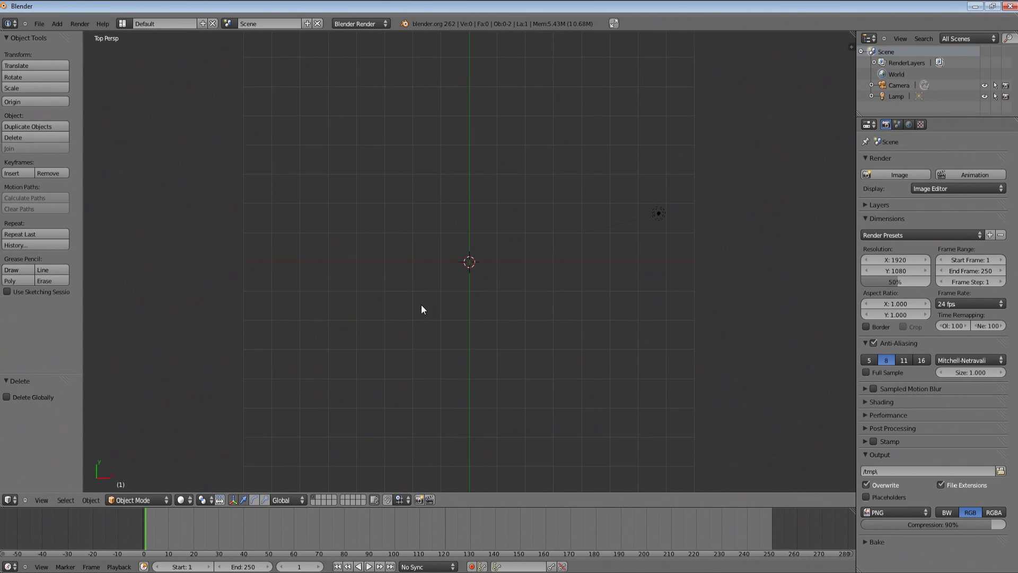
{"action": "key", "text": "KP_5"}
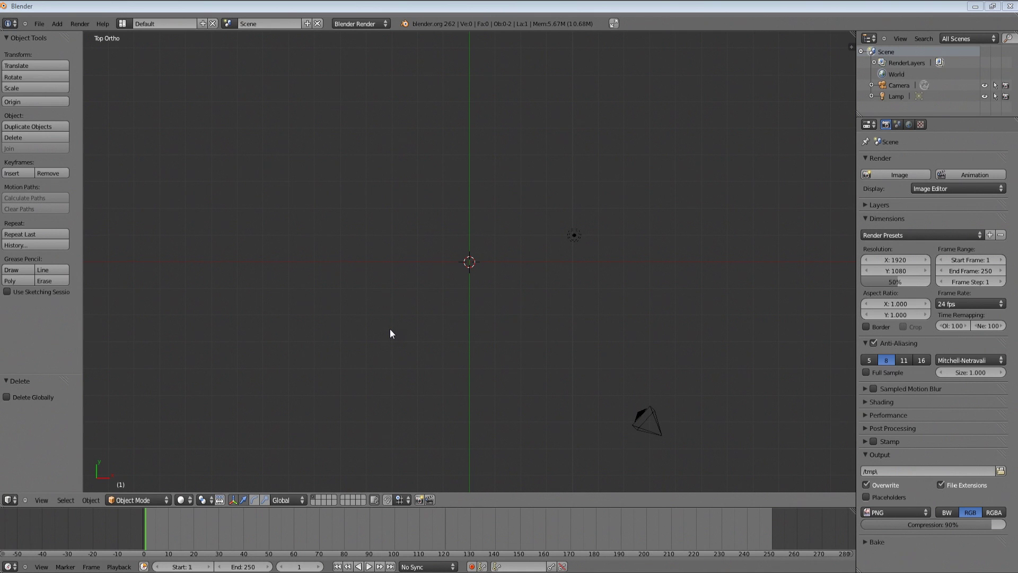
{"action": "middle_click_drag", "start_coordinate": [458, 319], "coordinate": [453, 321]}
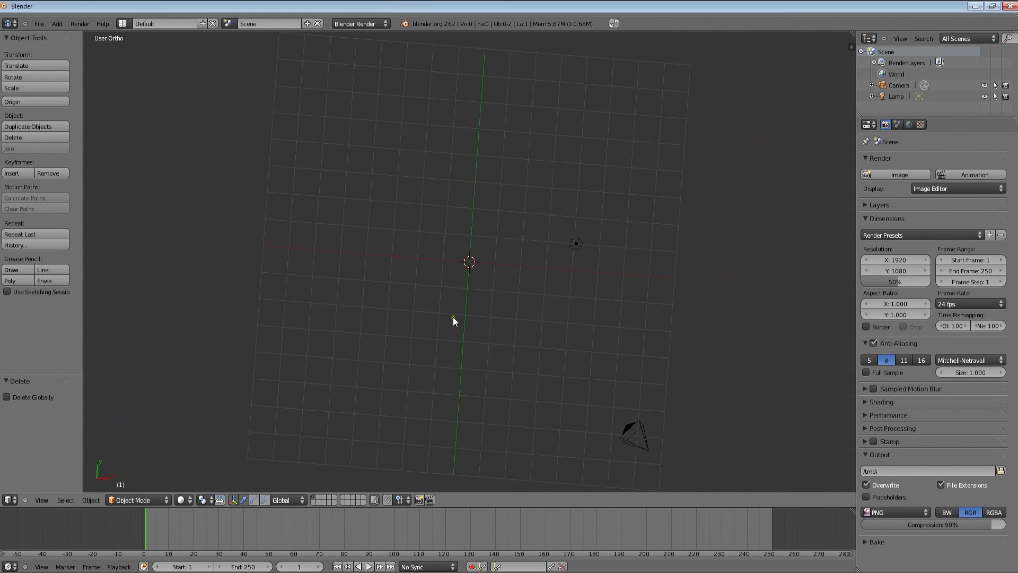
{"action": "key", "text": "KP_7"}
{"action": "key", "text": "shift+a"}
{"action": "mouse_move", "coordinate": [453, 317]}
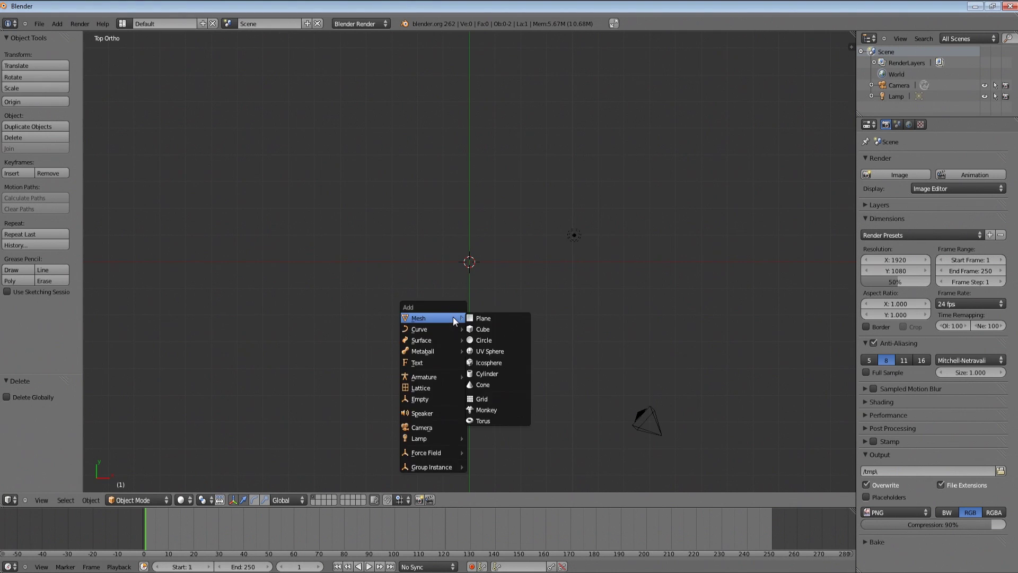
{"action": "left_click", "coordinate": [494, 318]}
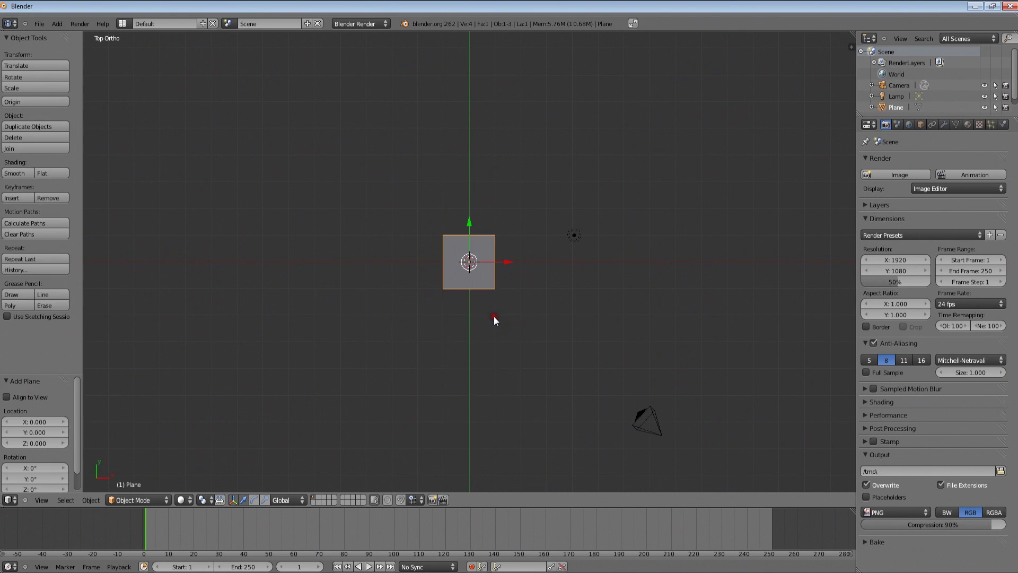
{"action": "key", "text": "Tab"}
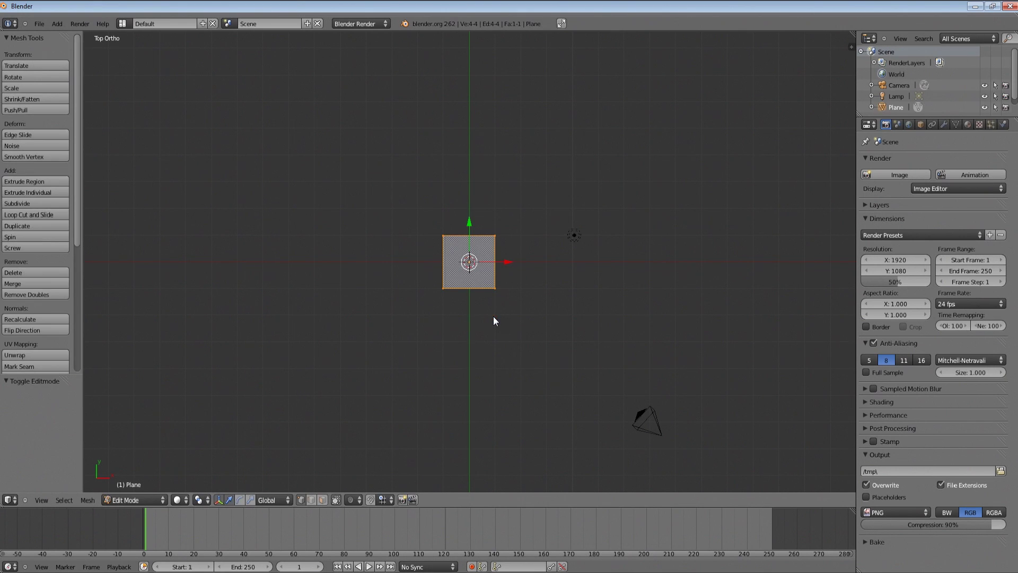
{"action": "middle_click_drag", "start_coordinate": [527, 380], "coordinate": [607, 289]}
{"action": "key", "text": "s"}
{"action": "key", "text": "y"}
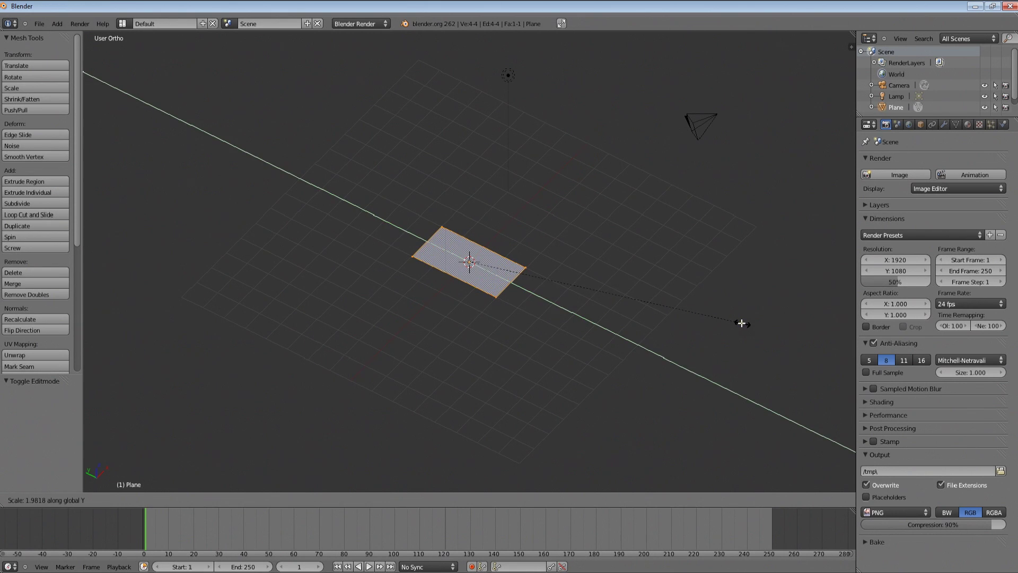
{"action": "key", "text": "Escape"}
Step: Scale the plane by a factor of 2 along the Y axis
{"action": "key", "text": "s"}
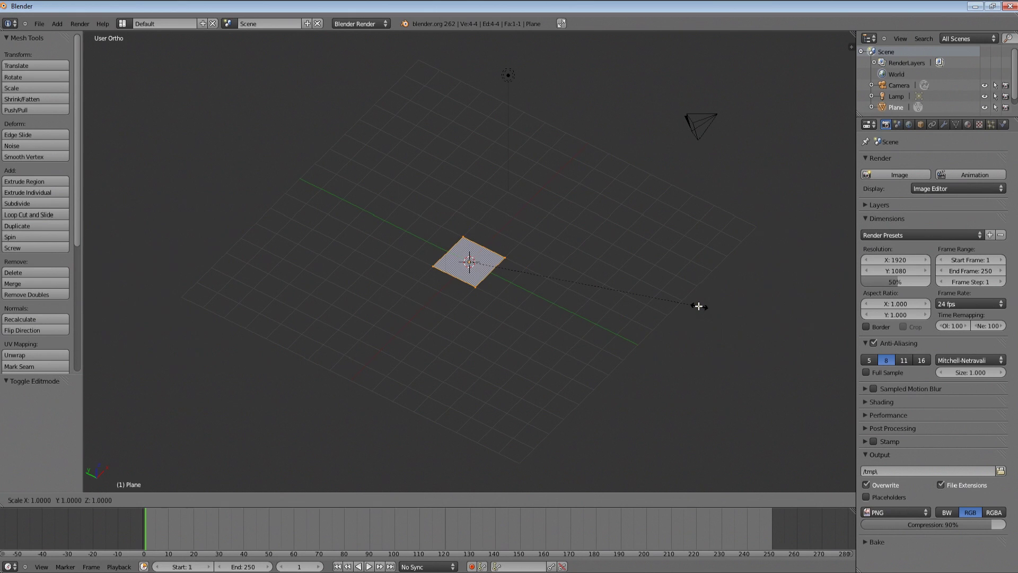
{"action": "key", "text": "y"}
{"action": "key", "text": "2"}
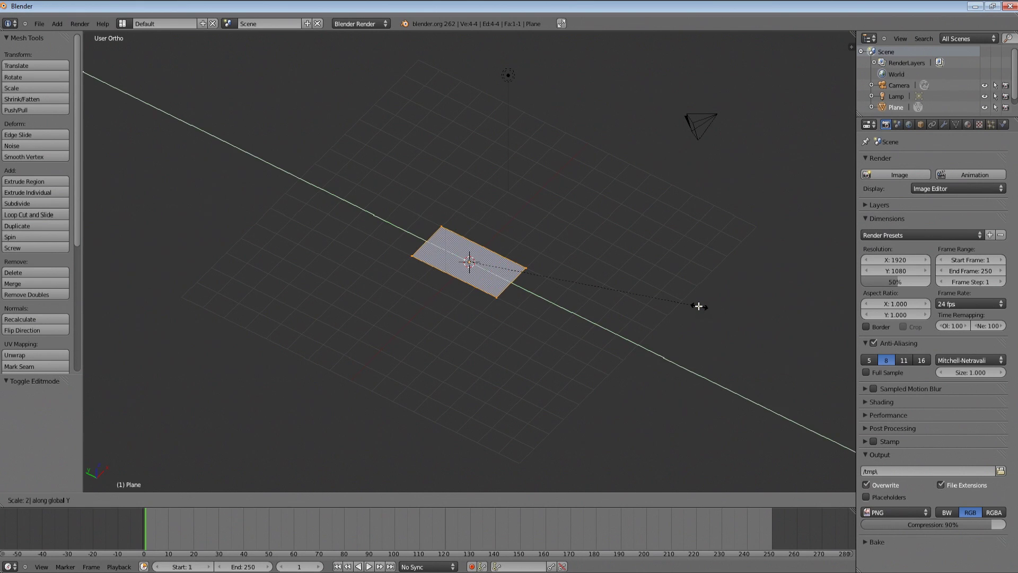
{"action": "key", "text": "Return"}
Step: Extrude the plane about 0.36 upward to form the board's thickness, and deselect all geometry
{"action": "middle_click_drag", "start_coordinate": [706, 324], "coordinate": [443, 277]}
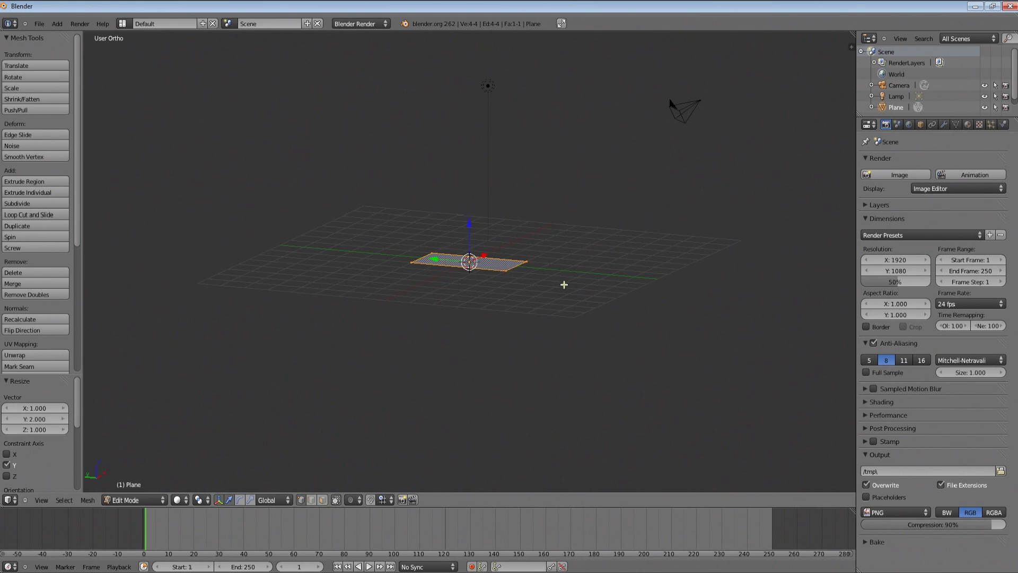
{"action": "key", "text": "e"}
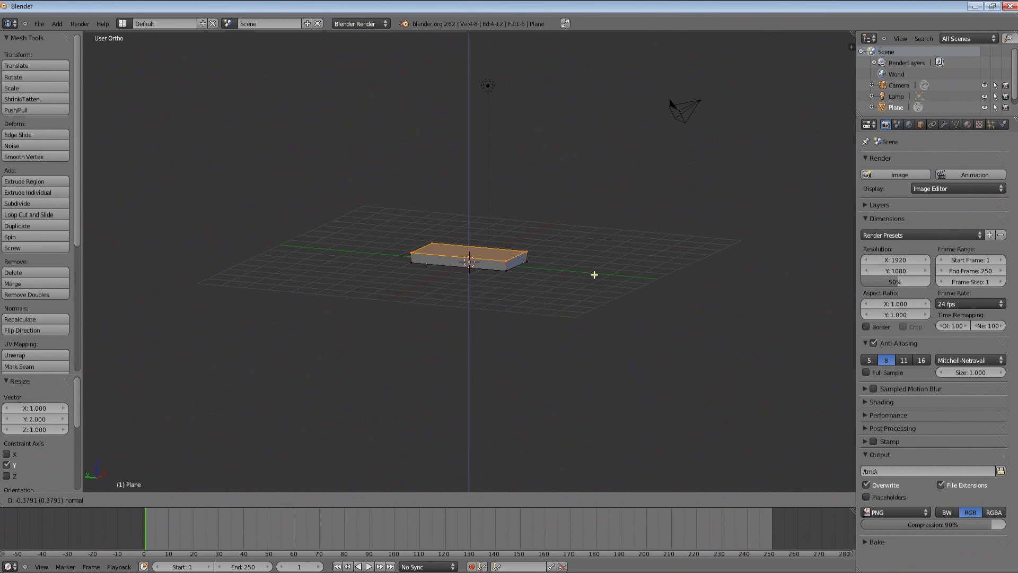
{"action": "left_click", "coordinate": [595, 275]}
{"action": "middle_click_drag", "start_coordinate": [605, 287], "coordinate": [512, 346]}
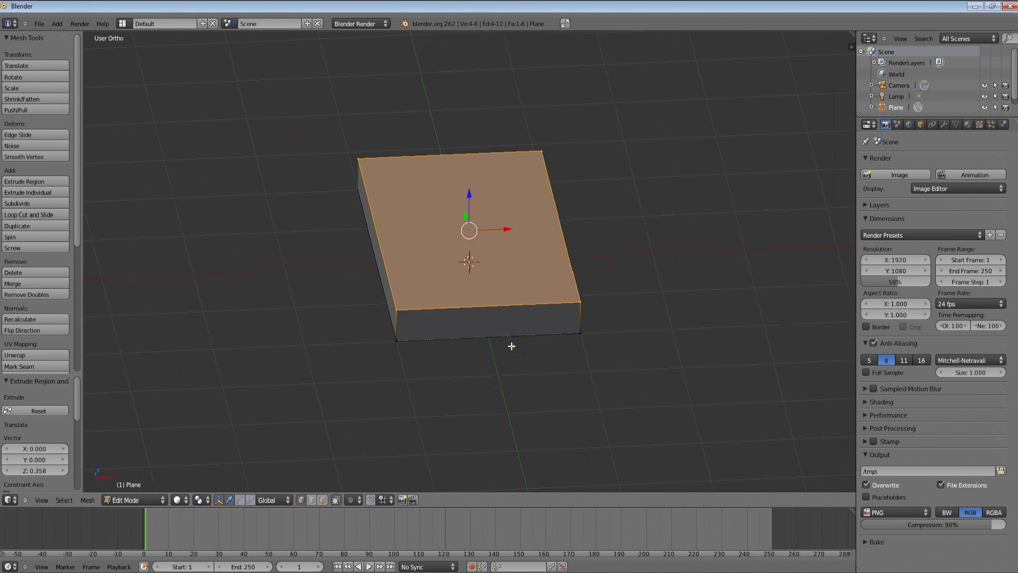
{"action": "scroll", "coordinate": [513, 345], "scroll_direction": "down", "scroll_amount": 4}
{"action": "key", "text": "a"}
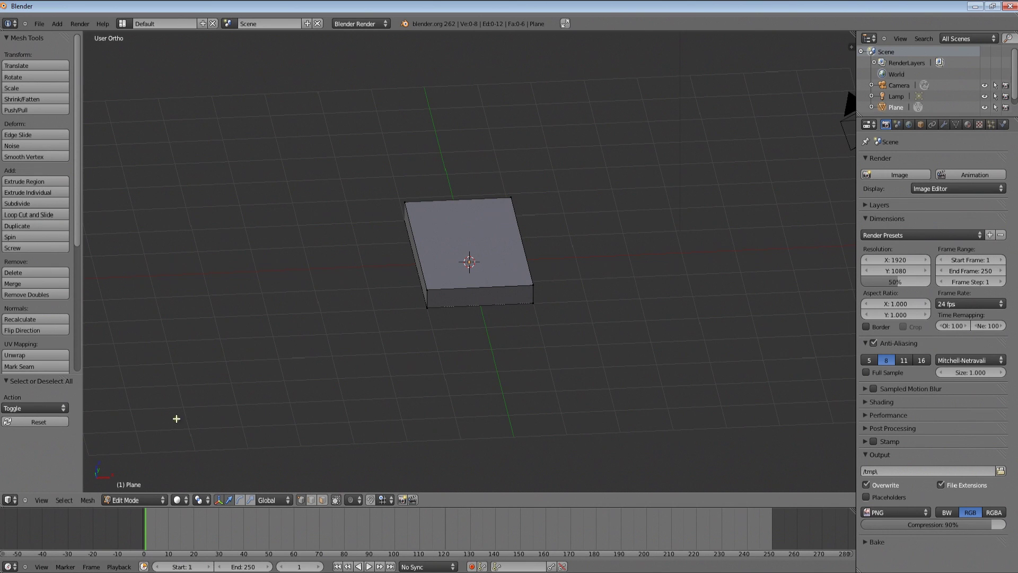
Step: Split the 3D view vertically near its middle and turn the new area into a UV/Image Editor
{"action": "left_click", "coordinate": [129, 27]}
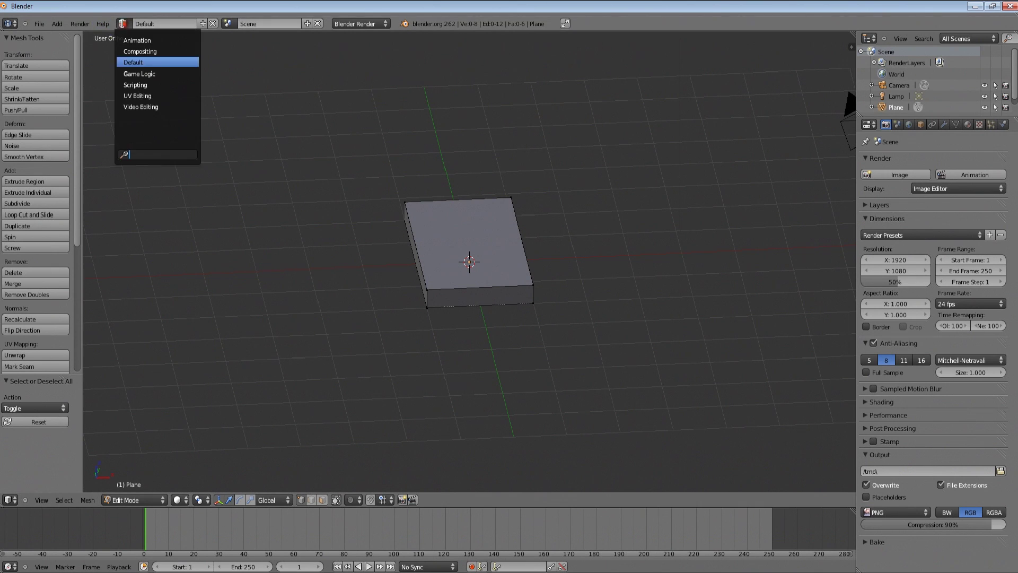
{"action": "left_click", "coordinate": [727, 16]}
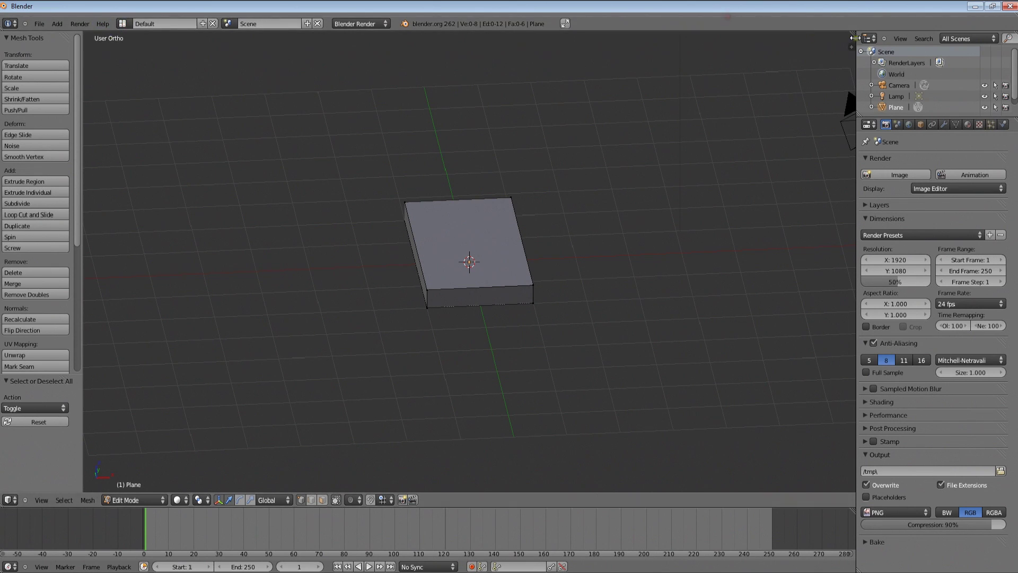
{"action": "left_click_drag", "start_coordinate": [851, 46], "coordinate": [449, 127]}
{"action": "left_click", "coordinate": [467, 500]}
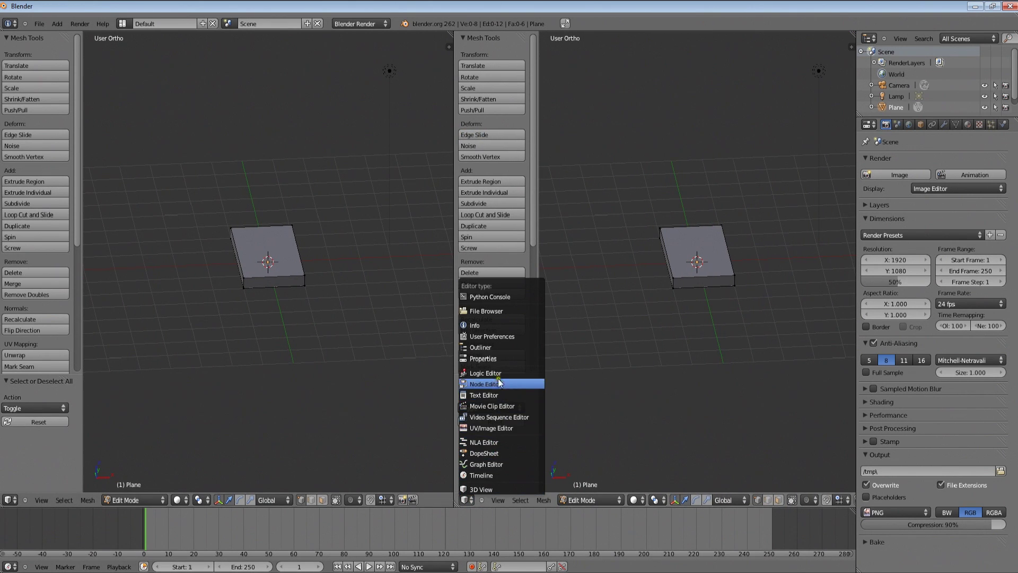
{"action": "left_click", "coordinate": [497, 427]}
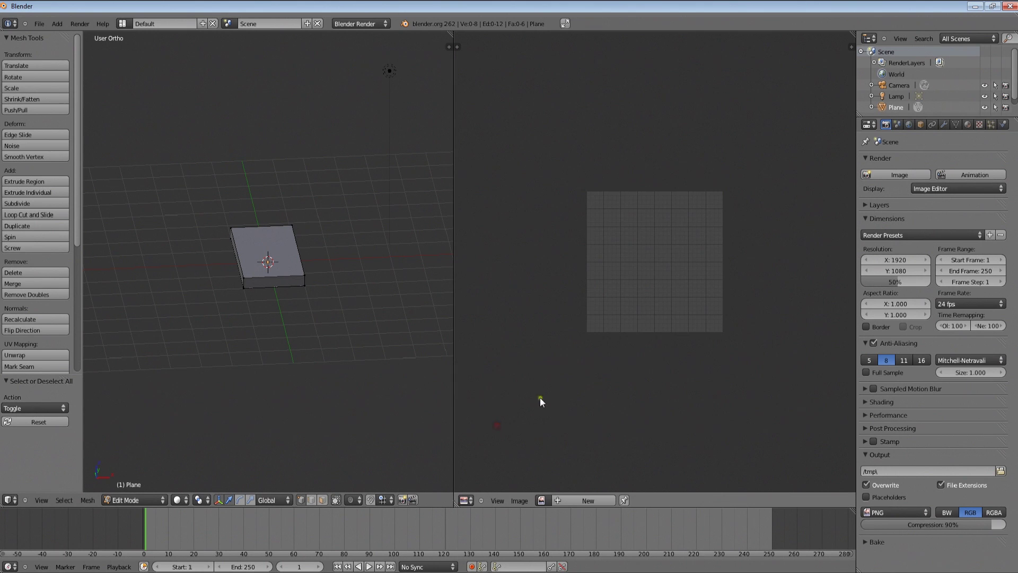
{"action": "scroll", "coordinate": [547, 368], "scroll_direction": "up", "scroll_amount": 3}
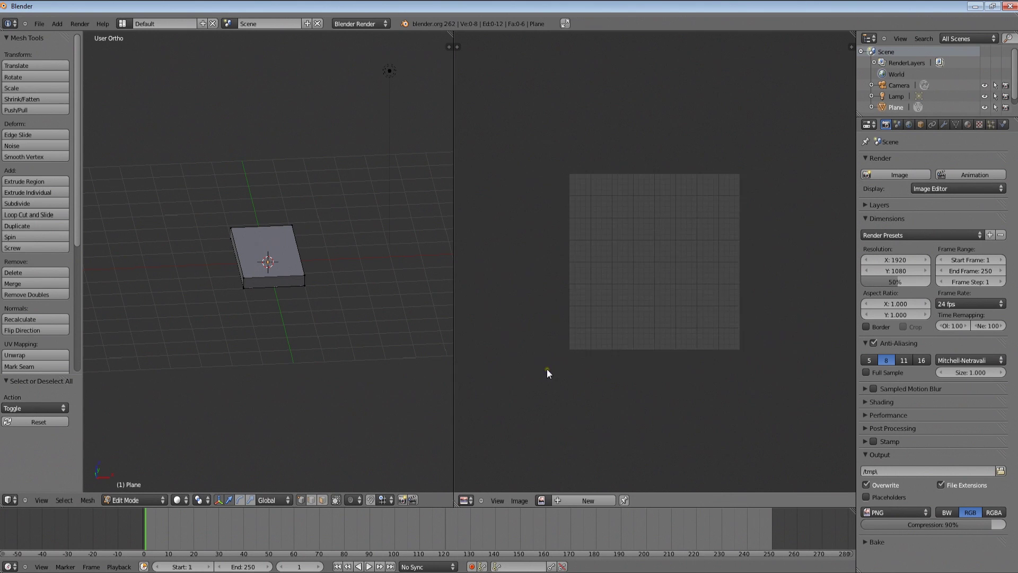
{"action": "left_click", "coordinate": [565, 500]}
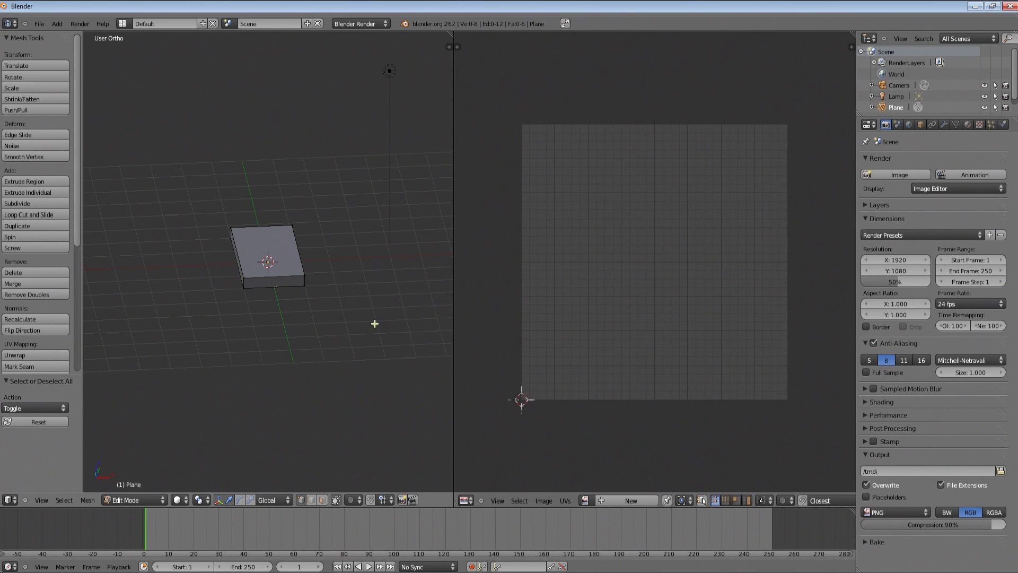
Step: Select the whole board and unwrap it with Smart UV Project at the default angle limit of 66 and zero island margin
{"action": "middle_click_drag", "start_coordinate": [341, 284], "coordinate": [371, 299]}
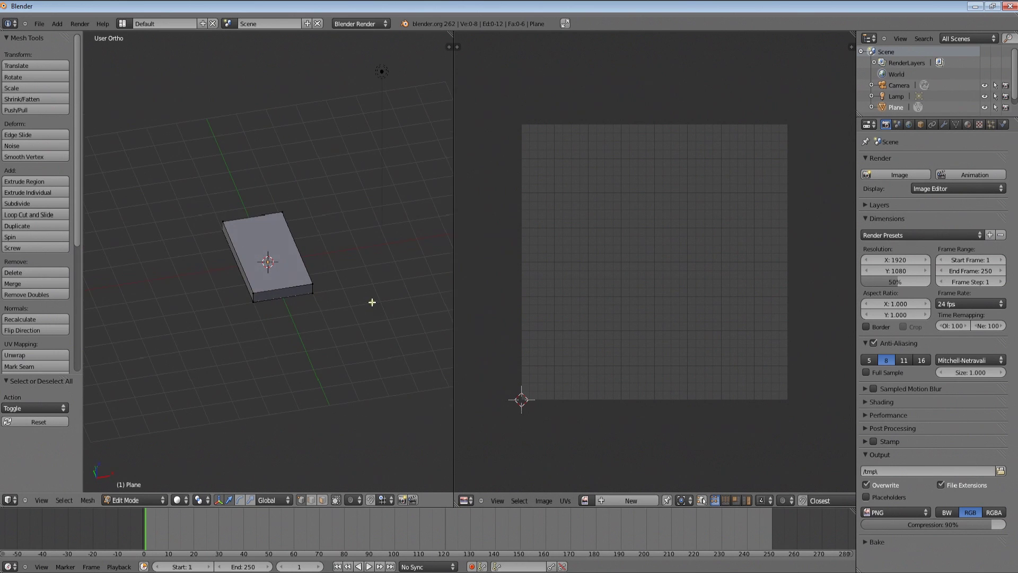
{"action": "key", "text": "a"}
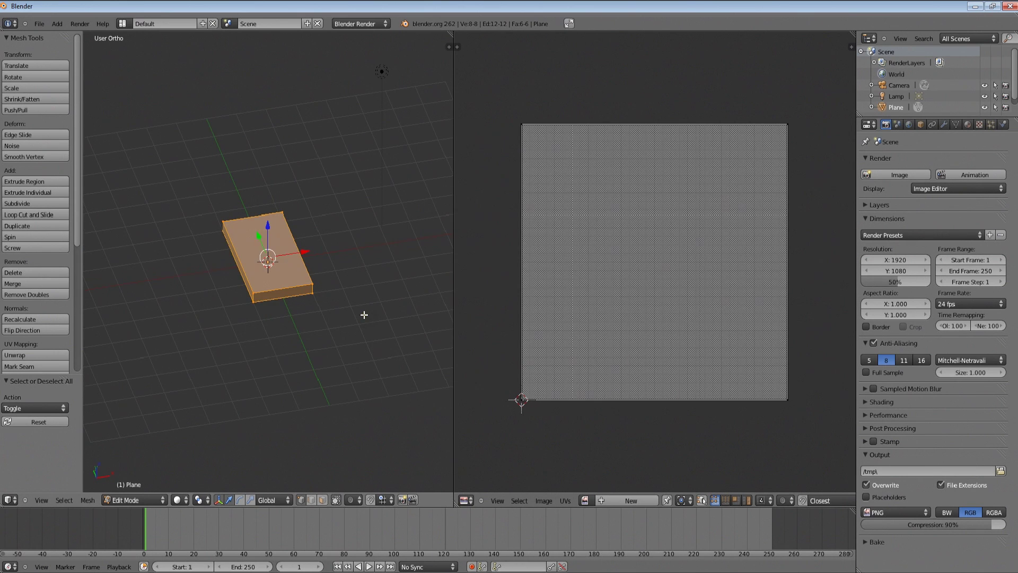
{"action": "key", "text": "u"}
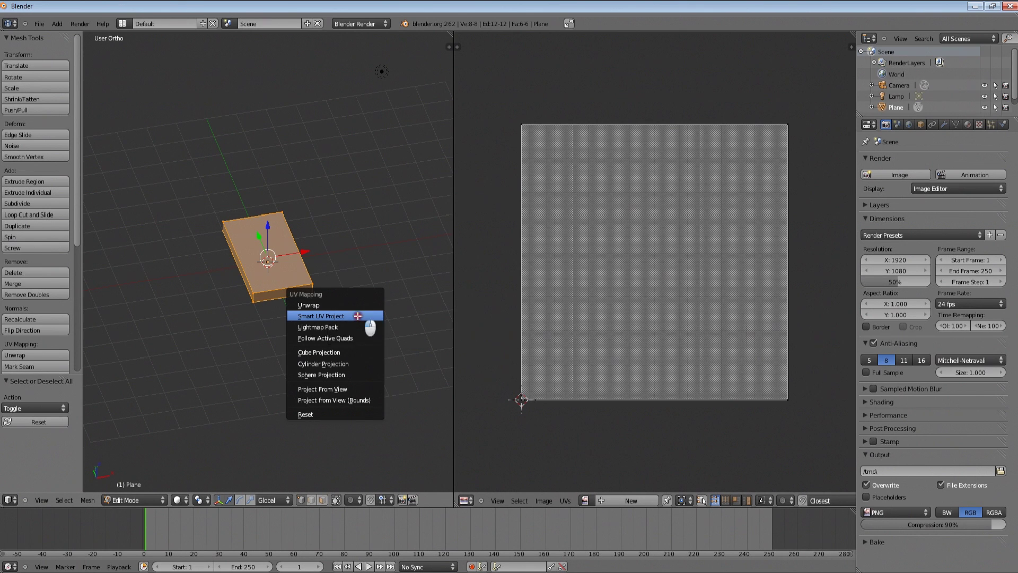
{"action": "left_click", "coordinate": [361, 316]}
{"action": "left_click", "coordinate": [361, 372]}
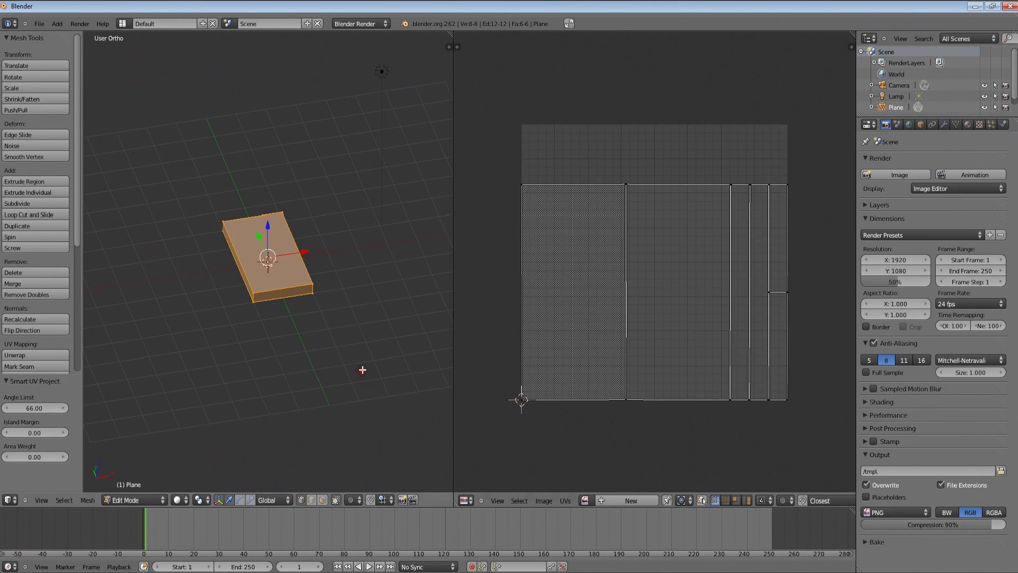
{"action": "scroll", "coordinate": [631, 352], "scroll_direction": "up", "scroll_amount": 1}
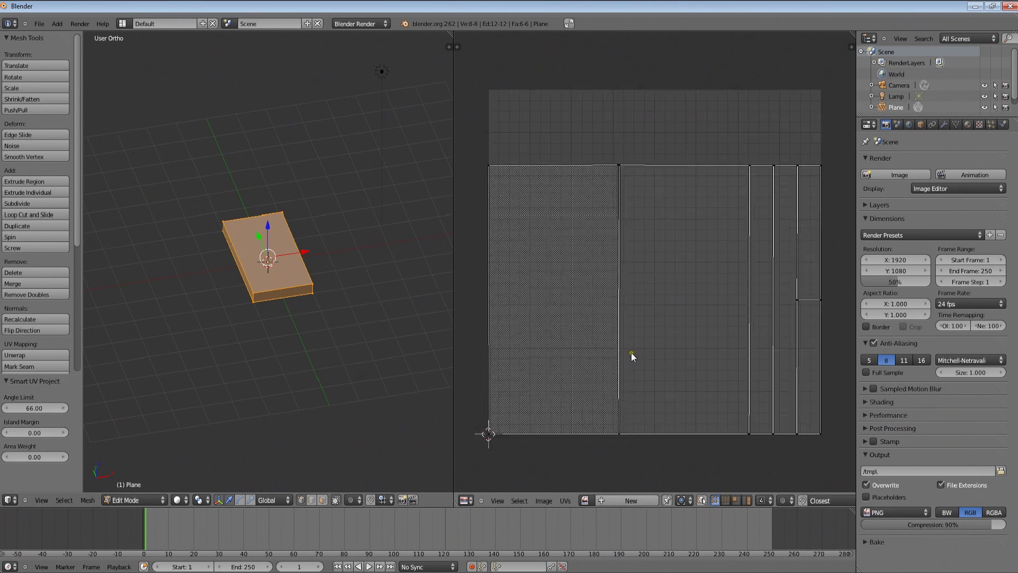
Step: Create a new 1024 × 1024 black image with alpha for the board's UV layout, keeping the name untitled
{"action": "left_click", "coordinate": [550, 501]}
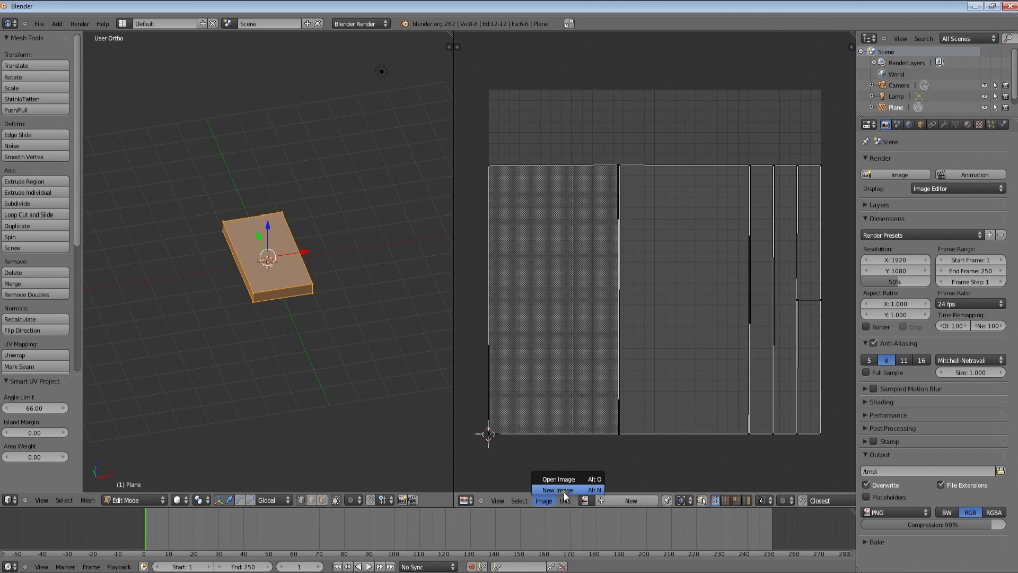
{"action": "left_click", "coordinate": [632, 500]}
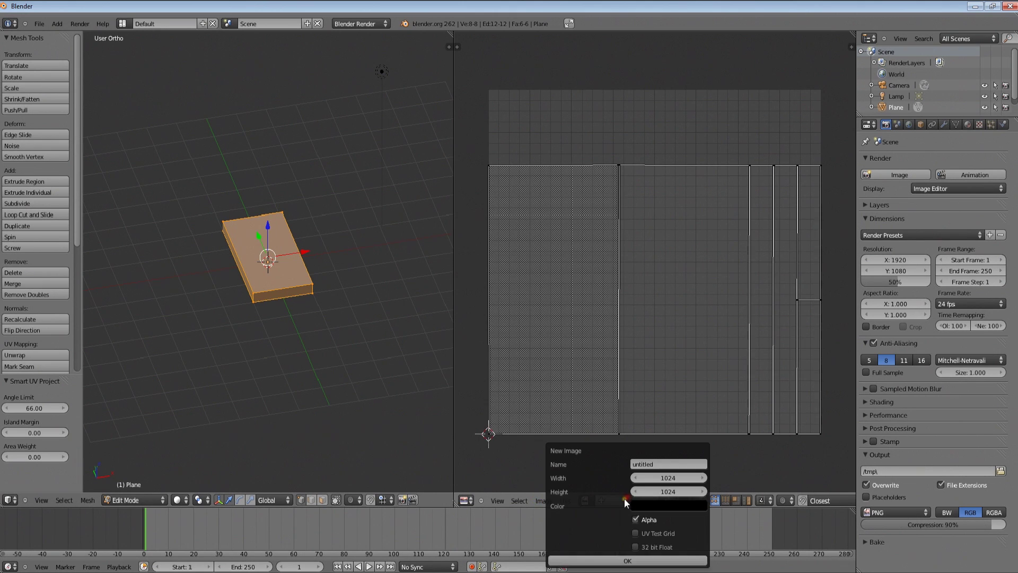
{"action": "left_click", "coordinate": [632, 561]}
{"action": "scroll", "coordinate": [641, 413], "scroll_direction": "down", "scroll_amount": 8}
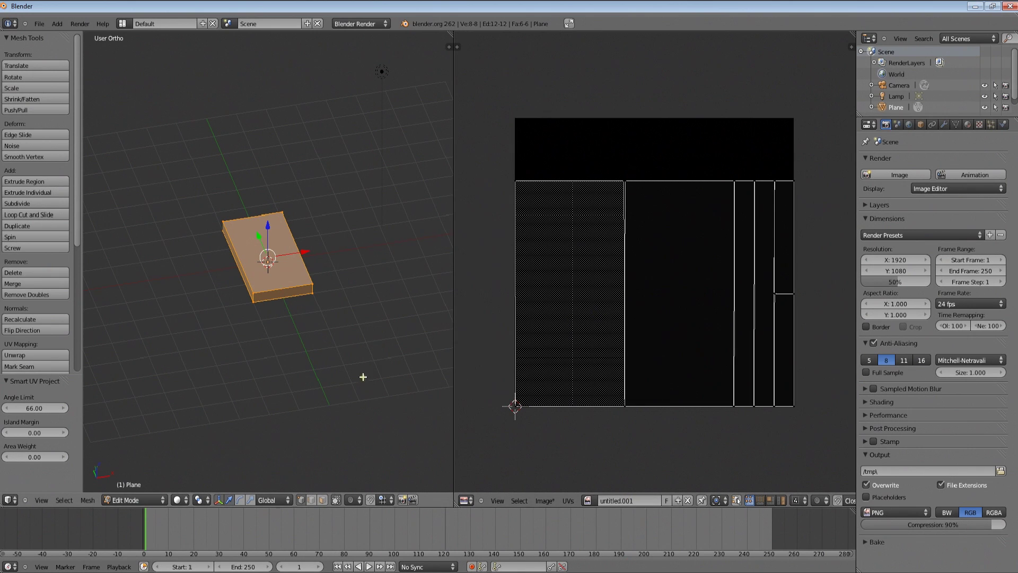
Step: Return to Object Mode, duplicate the board in place and hide the duplicate in the viewport
{"action": "left_click", "coordinate": [148, 498]}
{"action": "left_click", "coordinate": [147, 486]}
{"action": "key", "text": "shift+d"}
{"action": "left_click", "coordinate": [256, 339]}
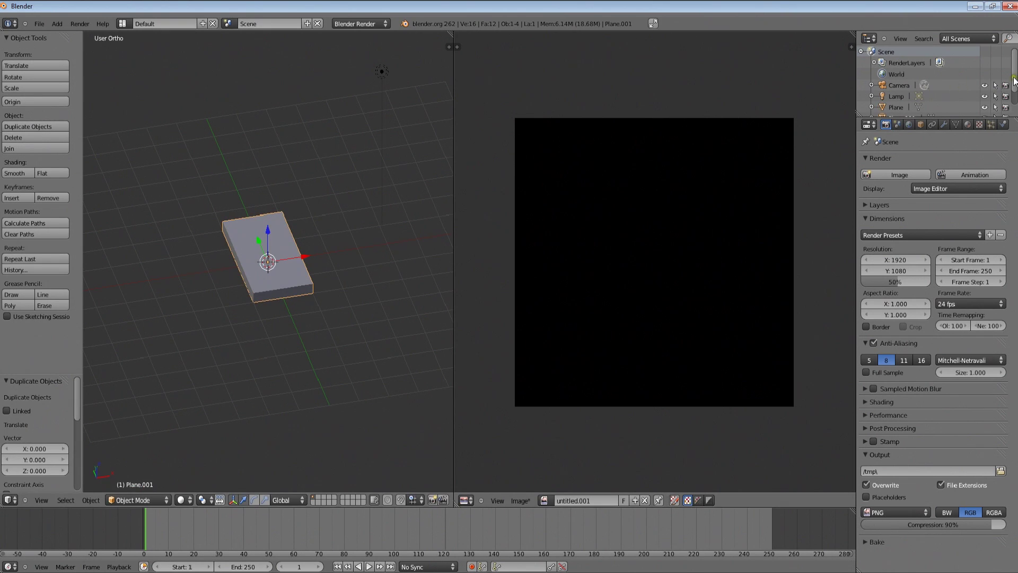
{"action": "scroll", "coordinate": [1014, 80], "scroll_direction": "down", "scroll_amount": 2}
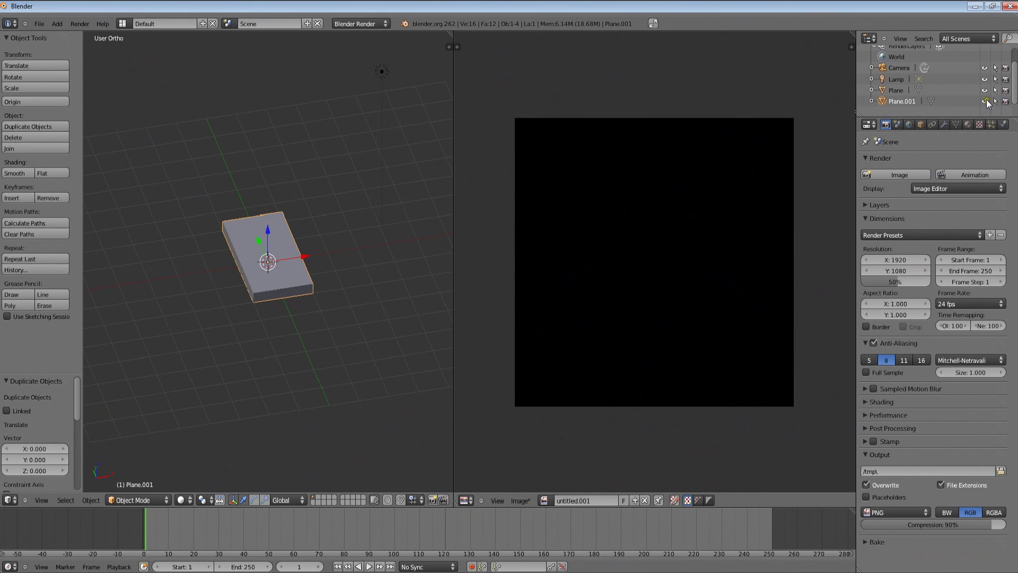
{"action": "left_click", "coordinate": [986, 101]}
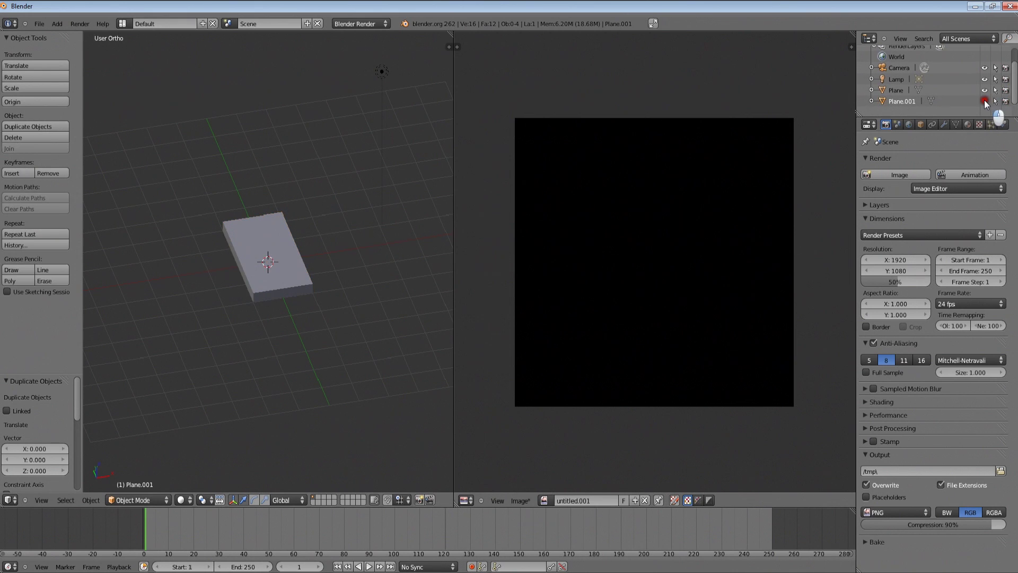
Step: Select the visible board, enter Edit Mode and subdivide the whole mesh four times with one cut each
{"action": "left_click", "coordinate": [896, 90]}
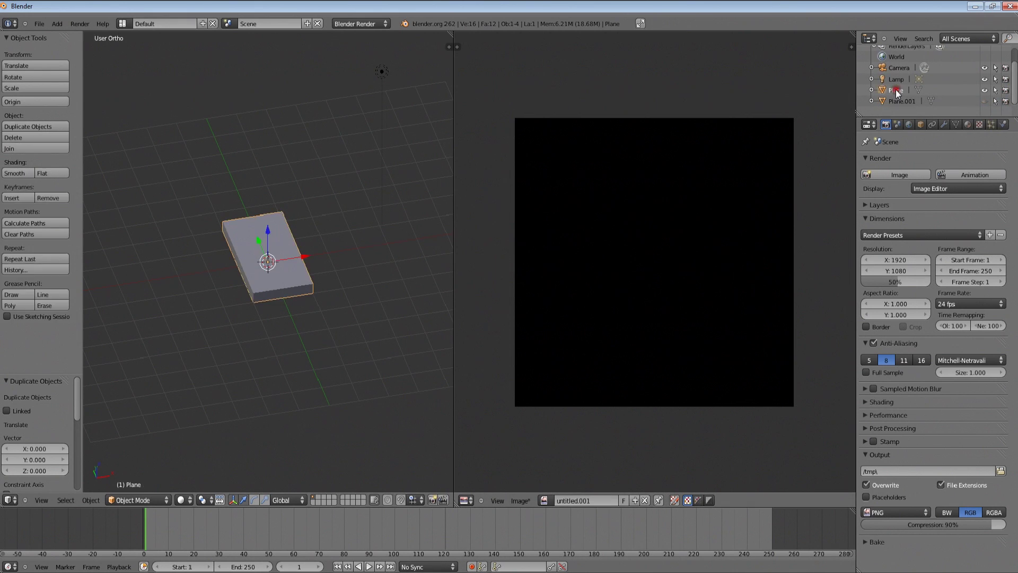
{"action": "middle_click_drag", "start_coordinate": [371, 274], "coordinate": [344, 299]}
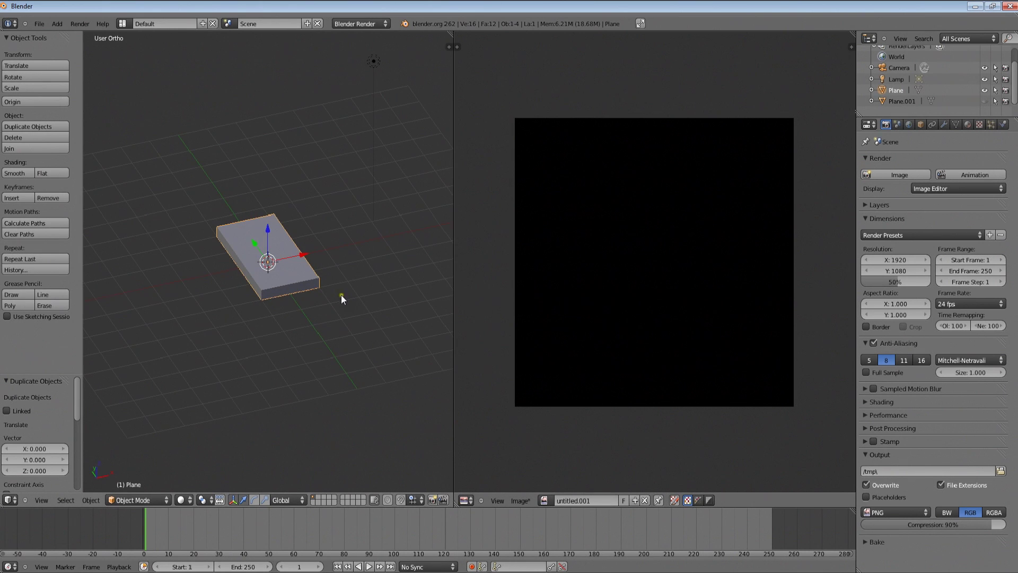
{"action": "key", "text": "Tab"}
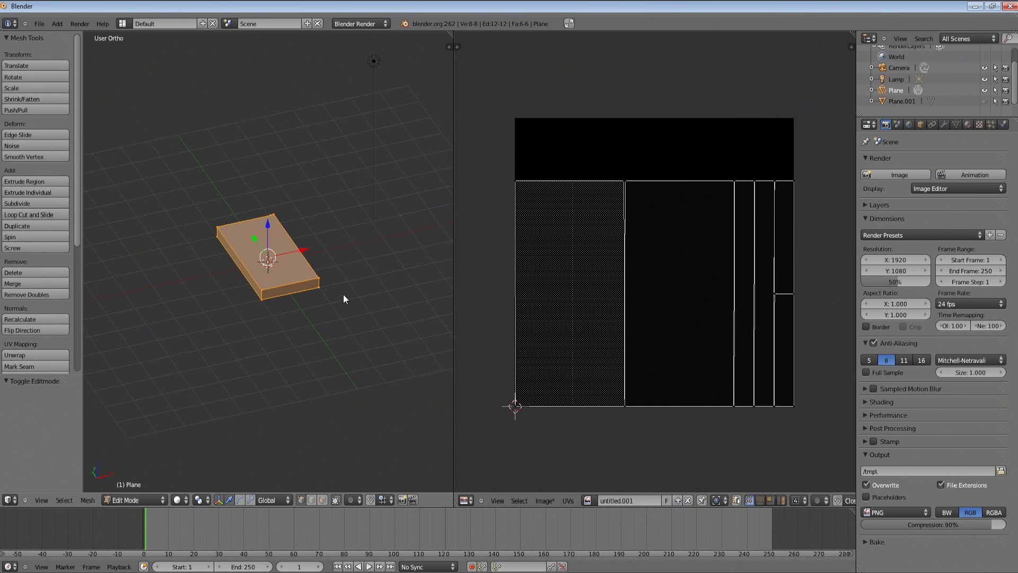
{"action": "key", "text": "w"}
{"action": "left_click", "coordinate": [343, 294]}
{"action": "key", "text": "w"}
{"action": "left_click", "coordinate": [343, 295]}
{"action": "key", "text": "w"}
{"action": "left_click", "coordinate": [343, 295]}
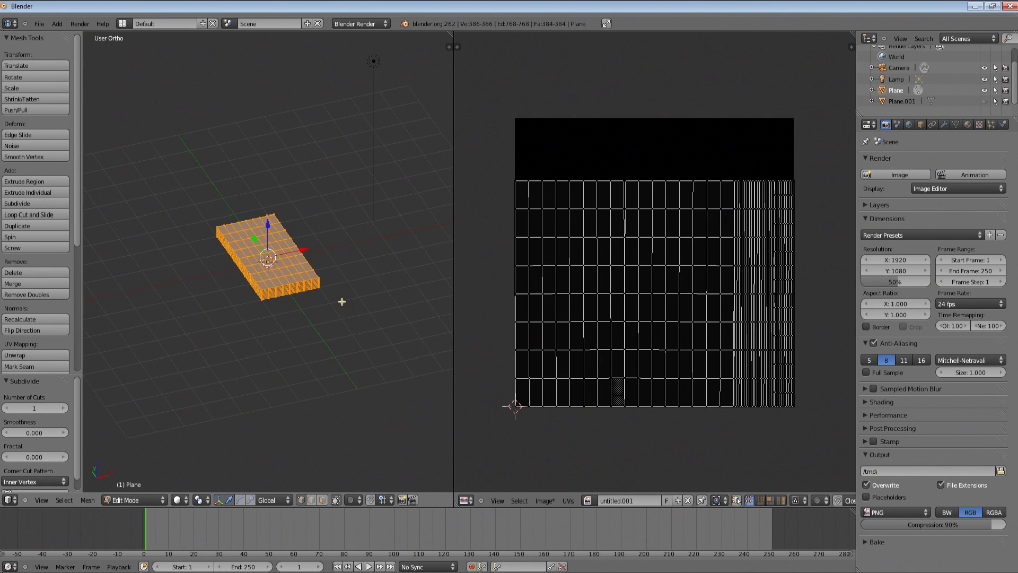
{"action": "key", "text": "w"}
{"action": "left_click", "coordinate": [343, 300]}
Step: Deselect everything, switch to face selection and box-select the board's upper and lower faces from the top view in wireframe
{"action": "middle_click_drag", "start_coordinate": [339, 302], "coordinate": [264, 258]}
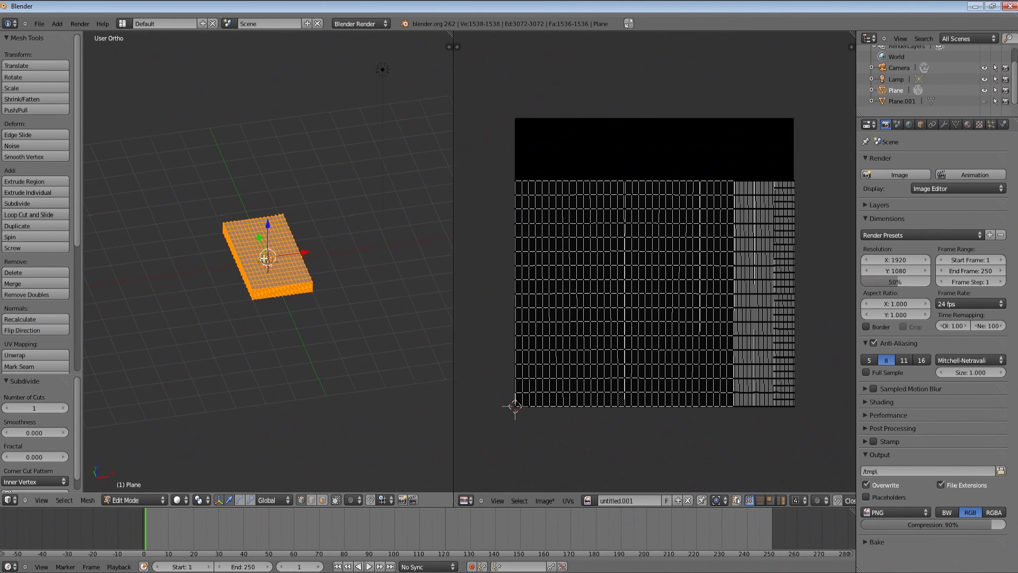
{"action": "key", "text": "KP_7"}
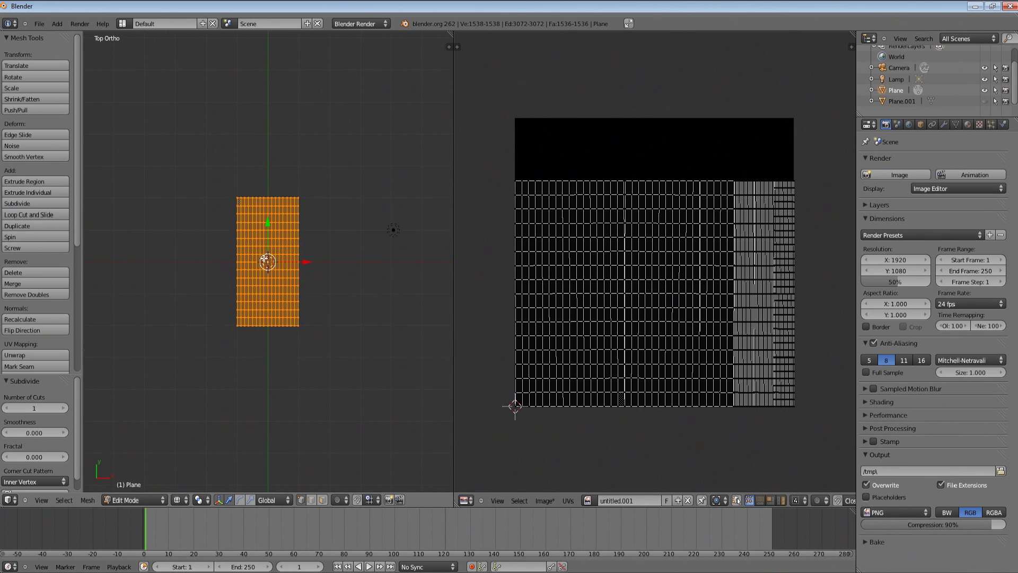
{"action": "key", "text": "a"}
{"action": "key", "text": "b"}
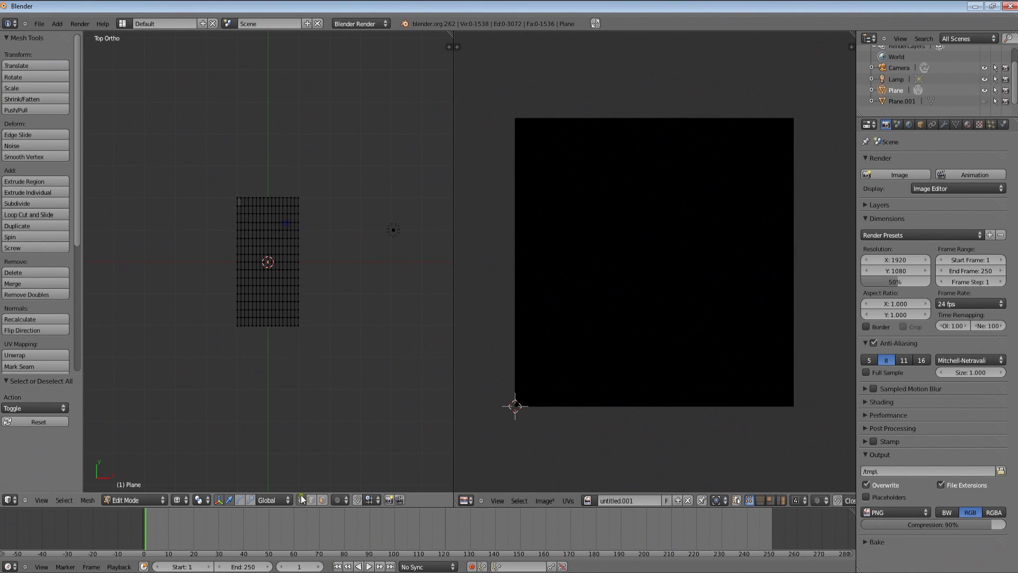
{"action": "left_click", "coordinate": [321, 500]}
{"action": "scroll", "coordinate": [244, 209], "scroll_direction": "up", "scroll_amount": 4}
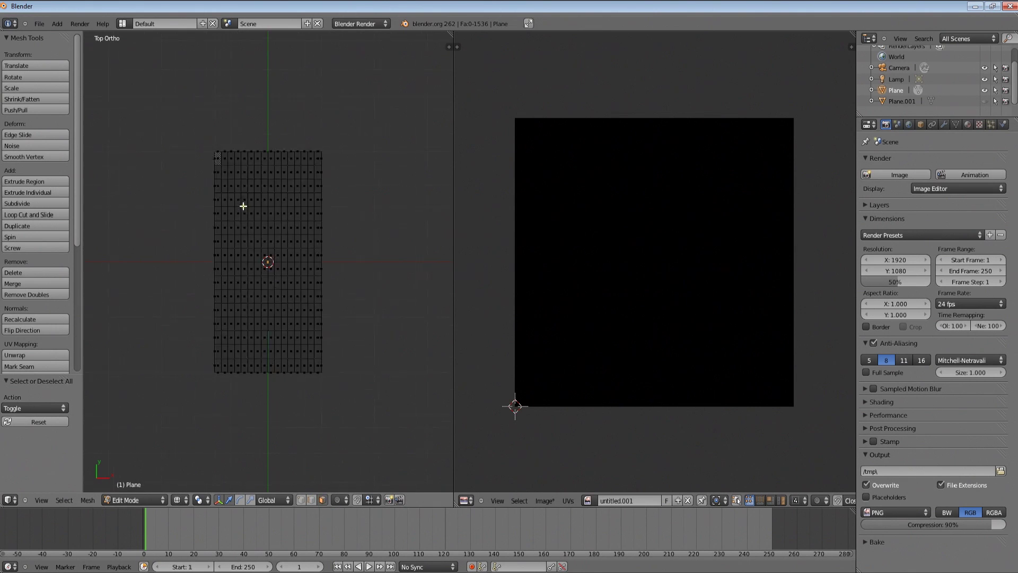
{"action": "key", "text": "b"}
{"action": "left_click_drag", "start_coordinate": [207, 137], "coordinate": [329, 391]}
Step: Subdivide the selected upper and lower faces four more times with one cut each
{"action": "middle_click_drag", "start_coordinate": [339, 412], "coordinate": [391, 348]}
{"action": "key", "text": "w"}
{"action": "left_click", "coordinate": [391, 348]}
{"action": "key", "text": "w"}
{"action": "left_click", "coordinate": [391, 348]}
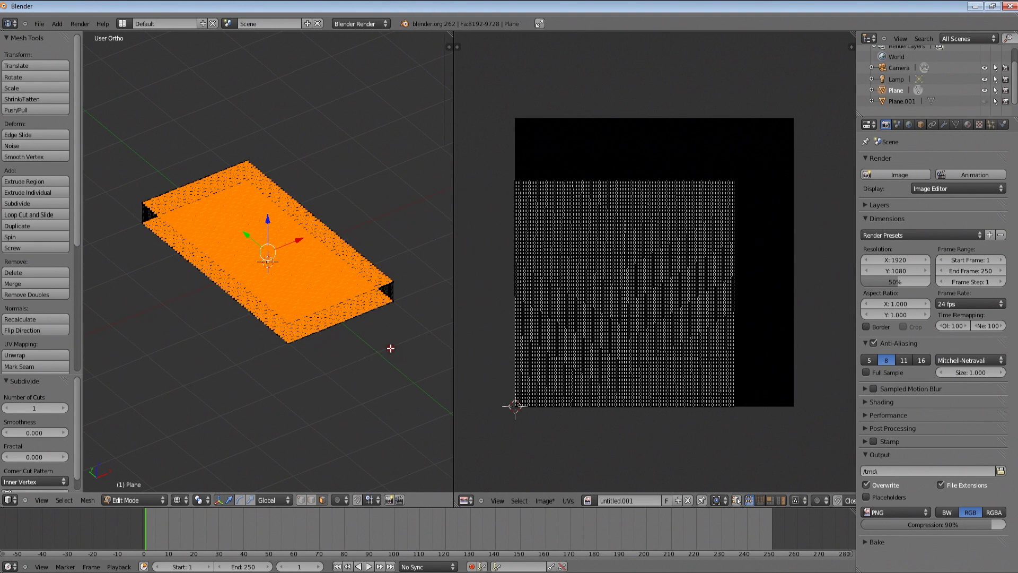
{"action": "key", "text": "w"}
{"action": "left_click", "coordinate": [391, 348]}
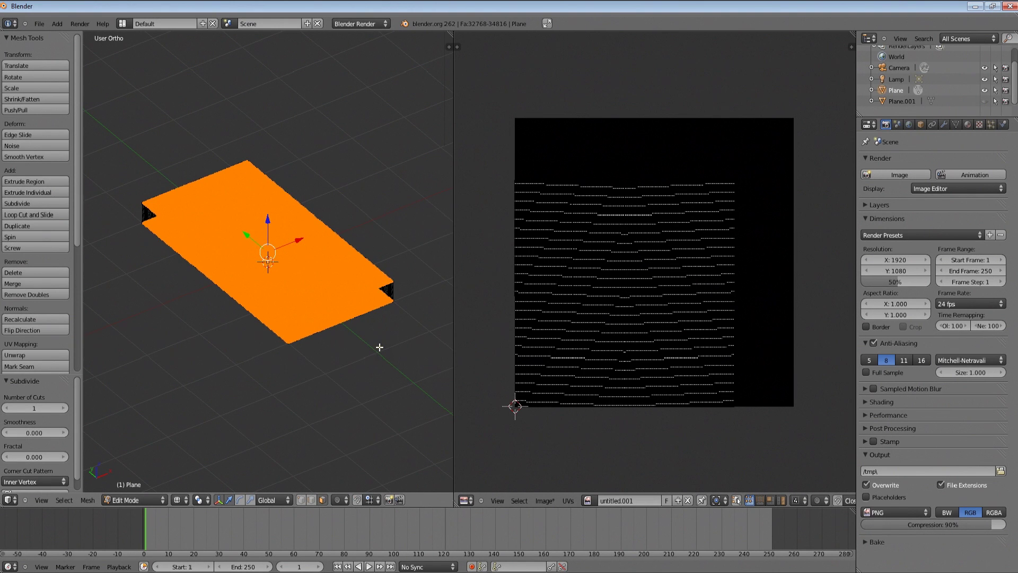
{"action": "middle_click_drag", "start_coordinate": [389, 261], "coordinate": [351, 308]}
{"action": "key", "text": "w"}
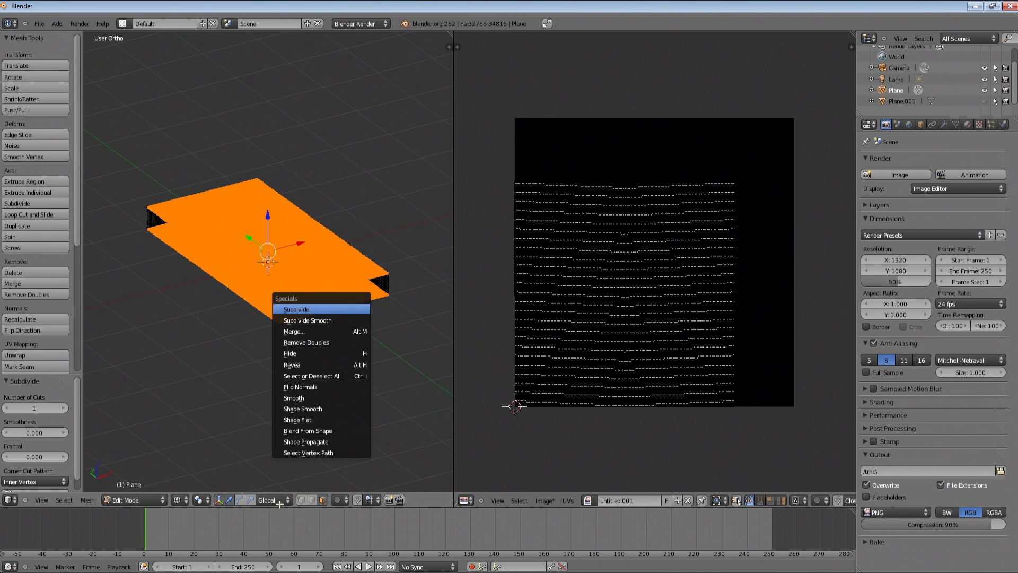
{"action": "left_click", "coordinate": [351, 308]}
Step: Put the board in Sculpt Mode and show it in solid shading from the top view
{"action": "mouse_move", "coordinate": [304, 384]}
{"action": "middle_mouse_down"}
{"action": "mouse_move", "coordinate": [310, 375]}
{"action": "mouse_move", "coordinate": [294, 415]}
{"action": "mouse_move", "coordinate": [161, 509]}
{"action": "middle_mouse_up"}
{"action": "left_click", "coordinate": [144, 501]}
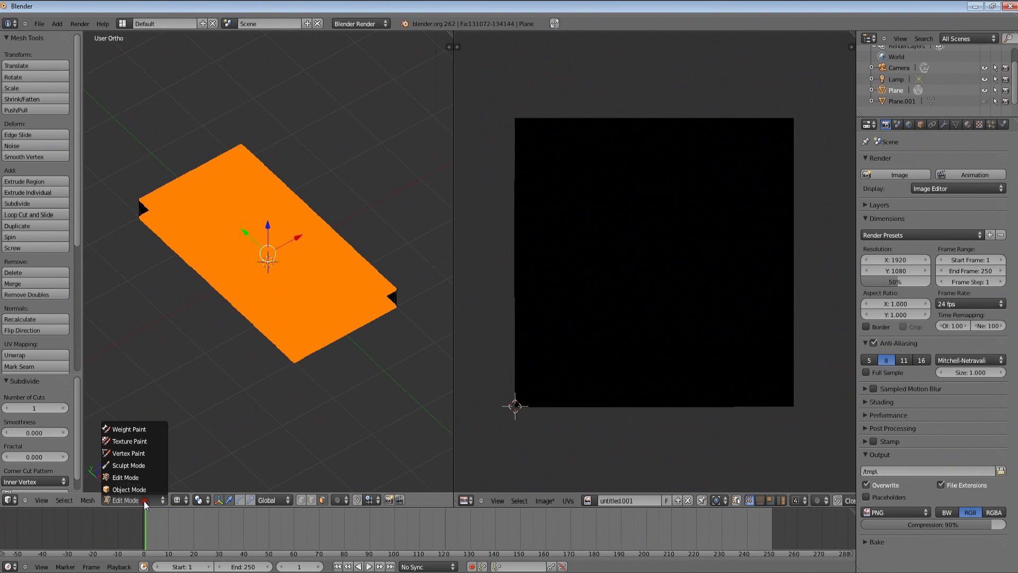
{"action": "left_click", "coordinate": [156, 465]}
{"action": "middle_click_drag", "start_coordinate": [312, 372], "coordinate": [297, 379]}
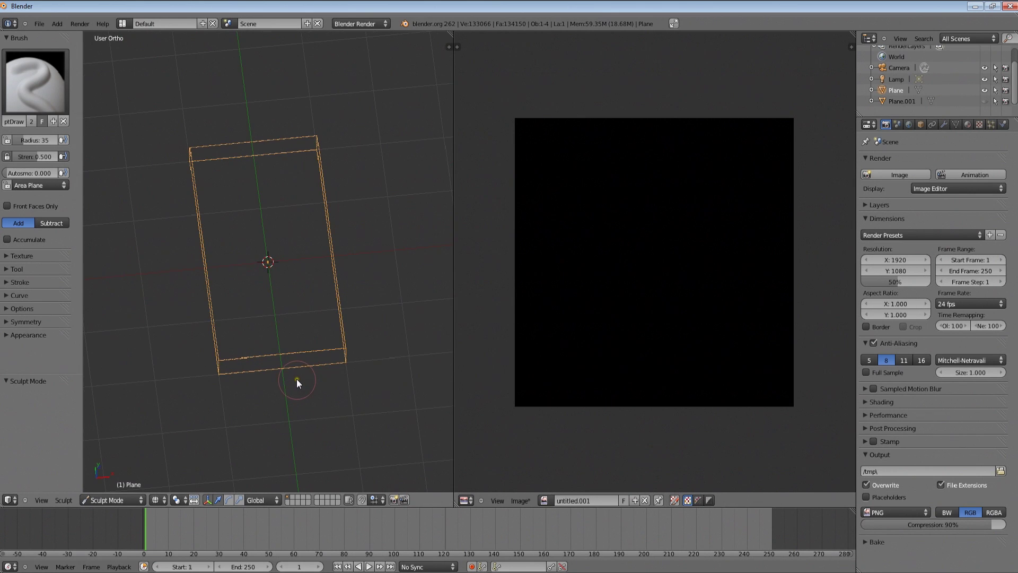
{"action": "key", "text": "KP_7"}
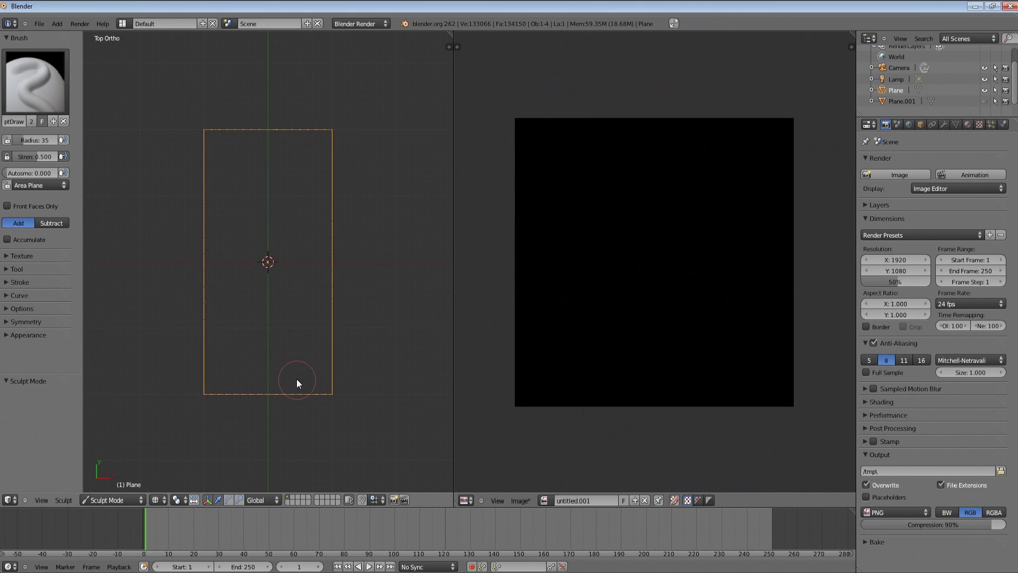
{"action": "key", "text": "z"}
{"action": "scroll", "coordinate": [284, 339], "scroll_direction": "down", "scroll_amount": 1}
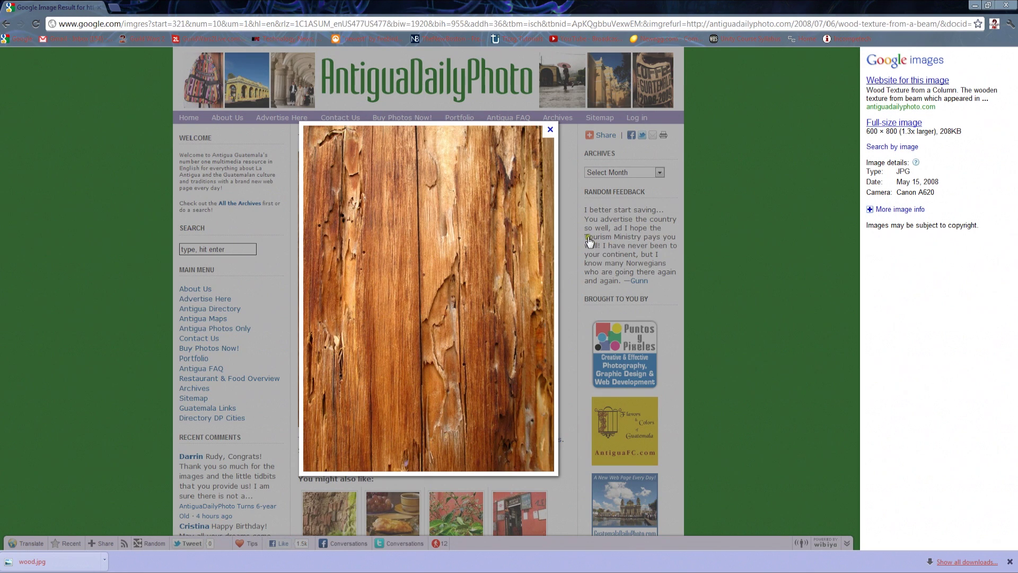
Step: Minimize the browser with the wood reference photo and the Blender window to reach the desktop
{"action": "left_click", "coordinate": [974, 6]}
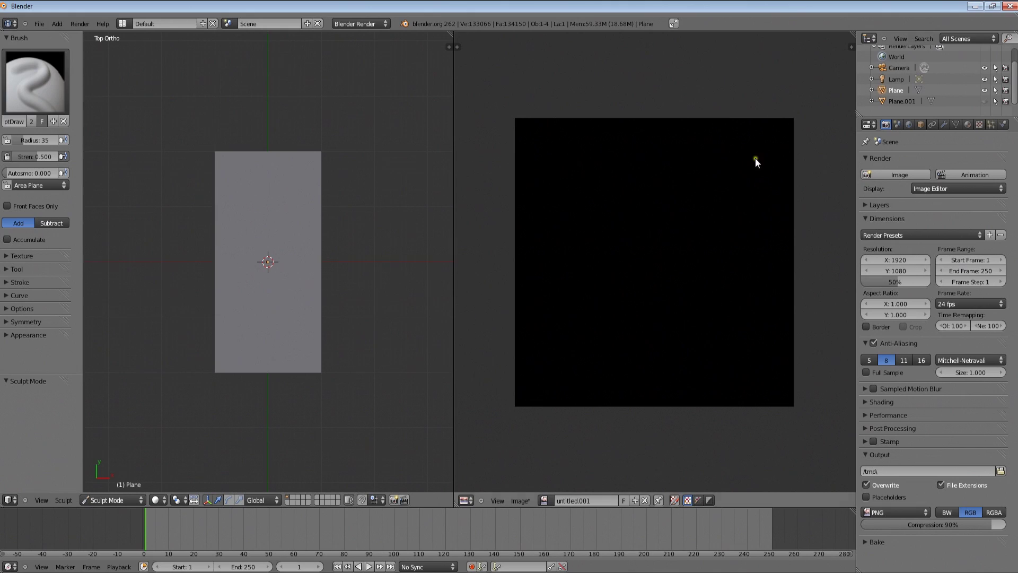
{"action": "left_click", "coordinate": [992, 6]}
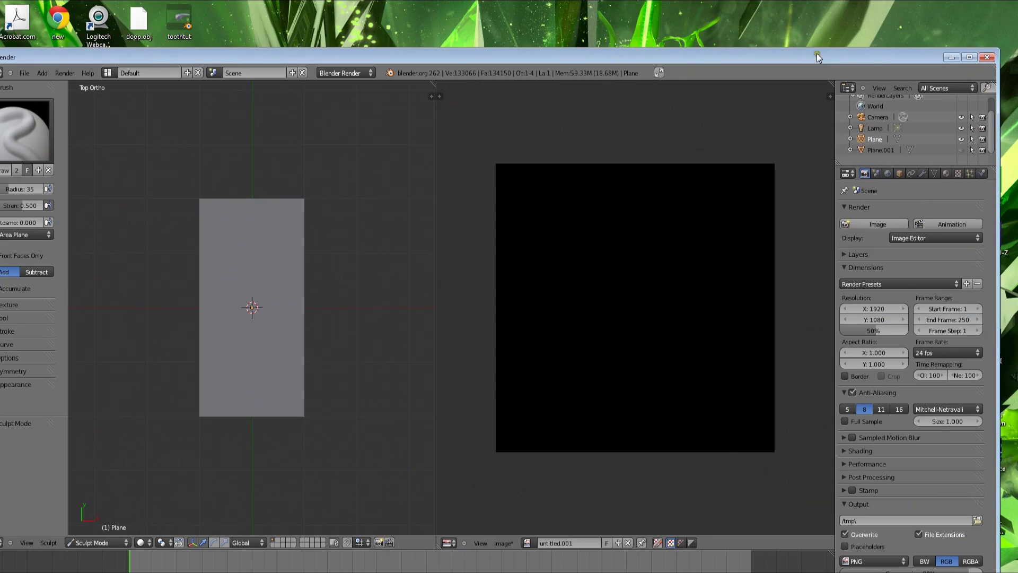
{"action": "left_click", "coordinate": [946, 60]}
{"action": "left_click", "coordinate": [652, 205]}
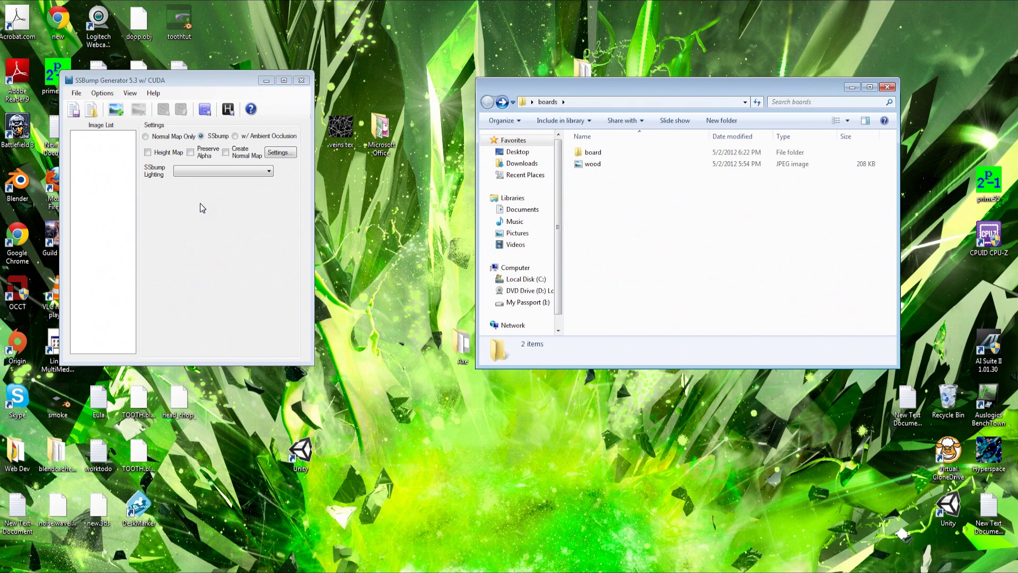
Step: In SSBump Generator, create a height map from the wood image in the boards folder and view the wood_HEIGHT file
{"action": "left_click", "coordinate": [228, 111]}
{"action": "left_click", "coordinate": [230, 110]}
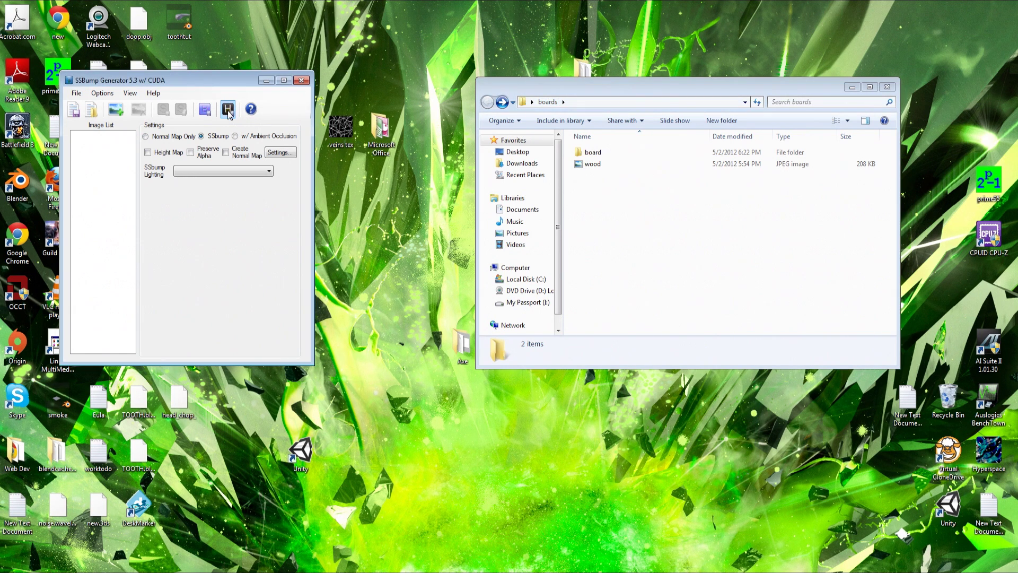
{"action": "left_click", "coordinate": [228, 110]}
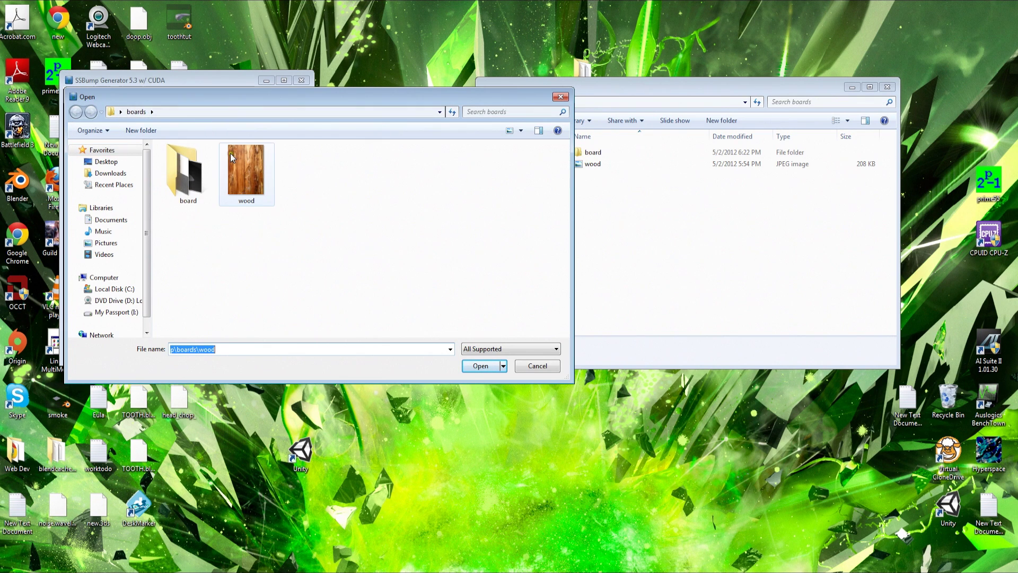
{"action": "left_click", "coordinate": [242, 173]}
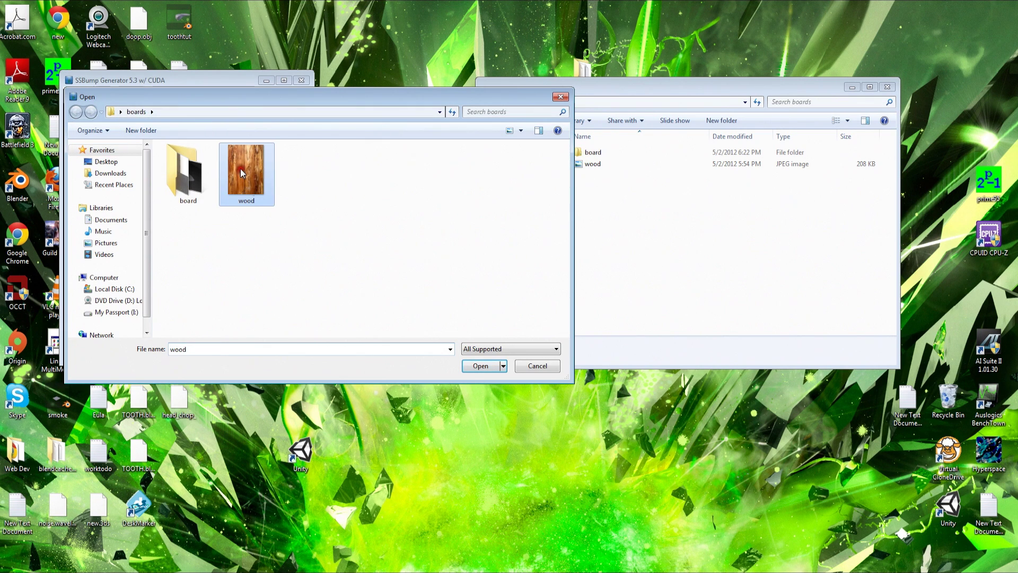
{"action": "left_click", "coordinate": [481, 366]}
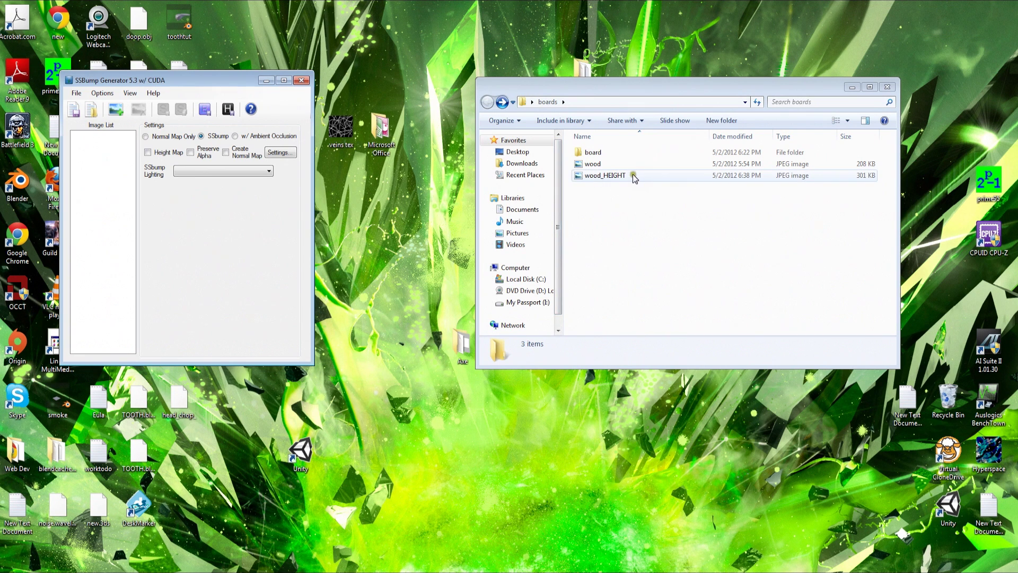
{"action": "double_click", "coordinate": [598, 177]}
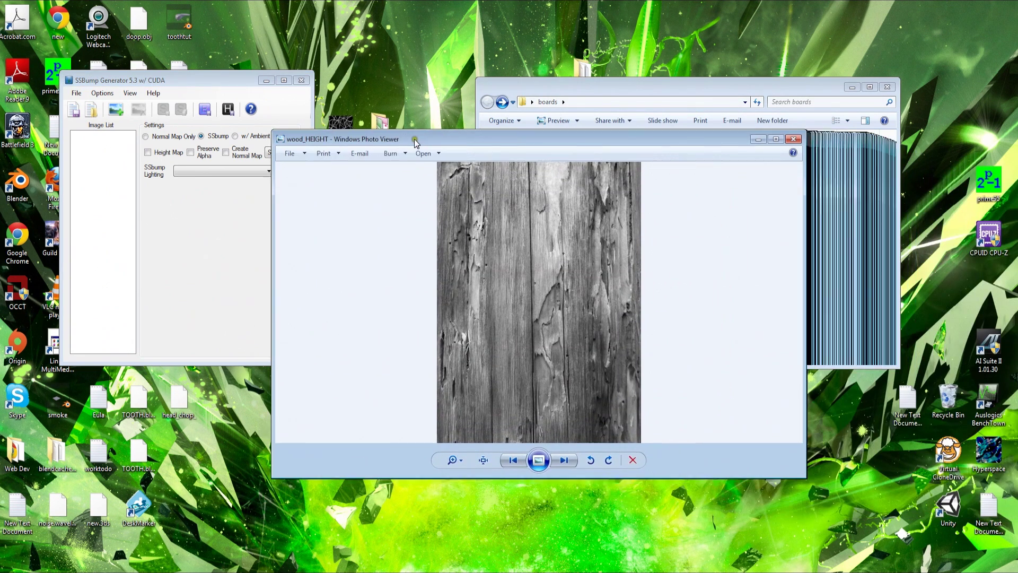
{"action": "left_click_drag", "start_coordinate": [415, 142], "coordinate": [412, 140]}
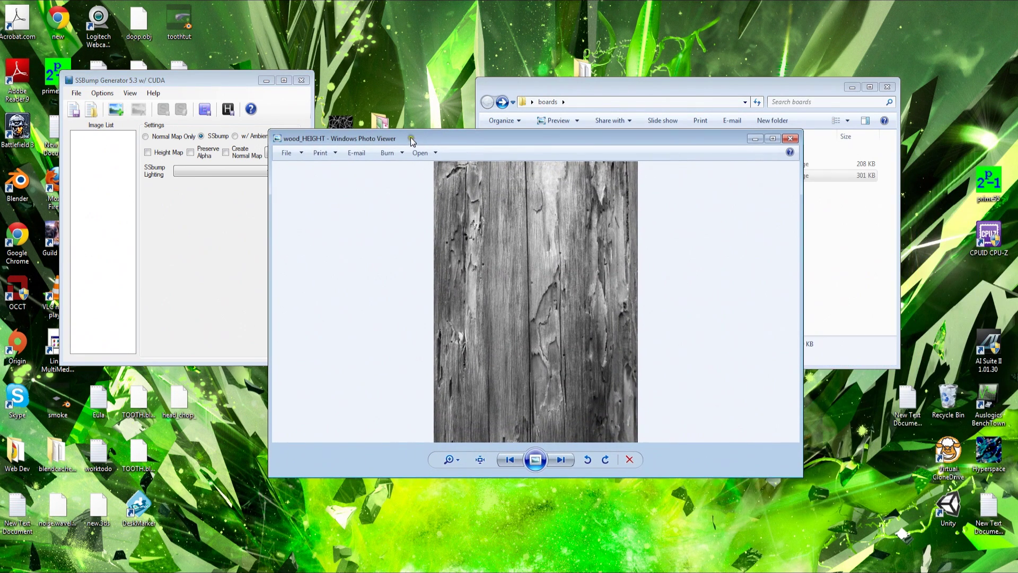
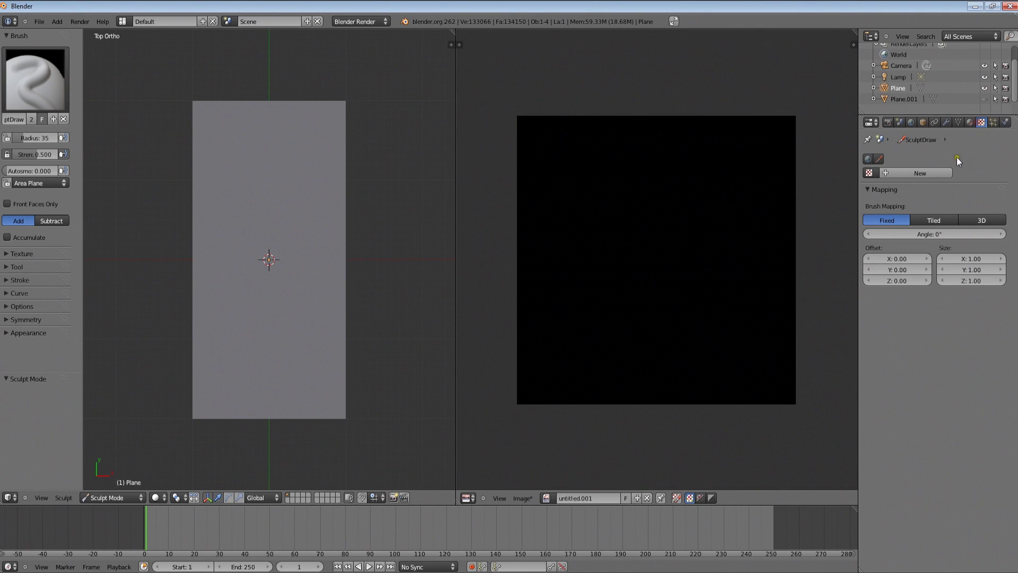
Step: In Blender, give the SculptDraw brush a new Image or Movie texture using wood_HEIGHT.jpg from the boards folder
{"action": "left_click", "coordinate": [881, 161]}
{"action": "left_click", "coordinate": [909, 174]}
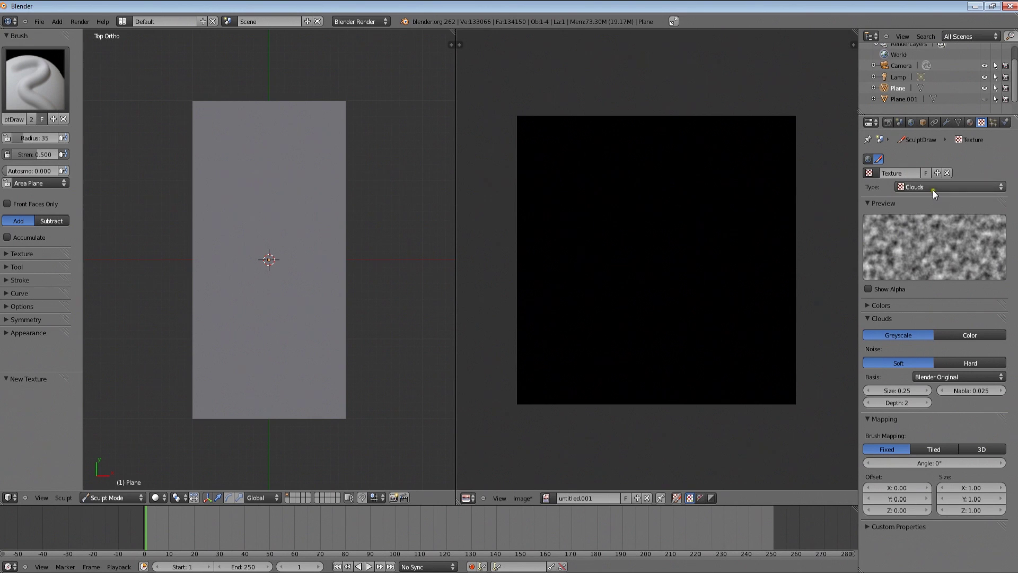
{"action": "left_click", "coordinate": [932, 188]}
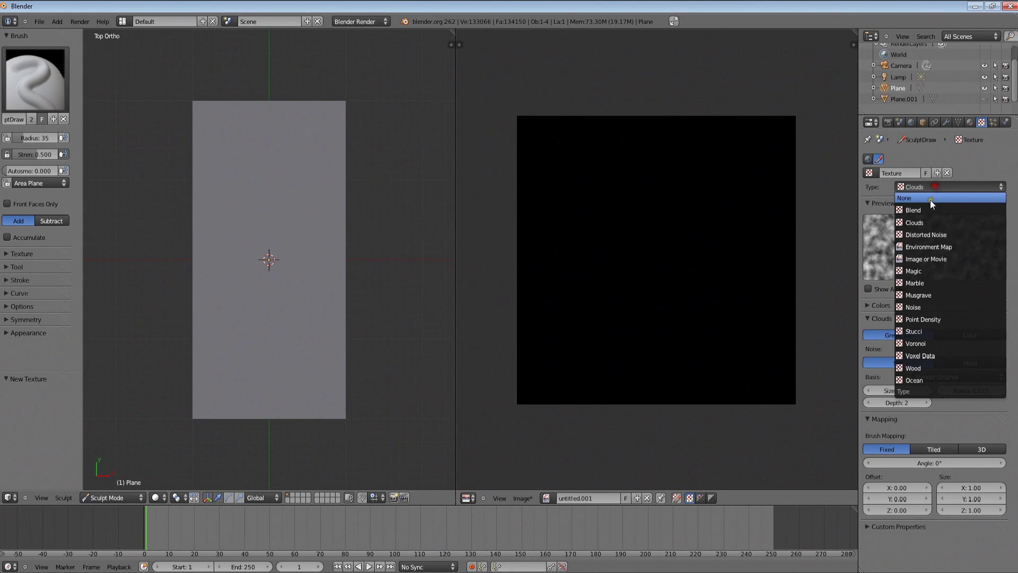
{"action": "left_click", "coordinate": [956, 259]}
{"action": "left_click", "coordinate": [966, 336]}
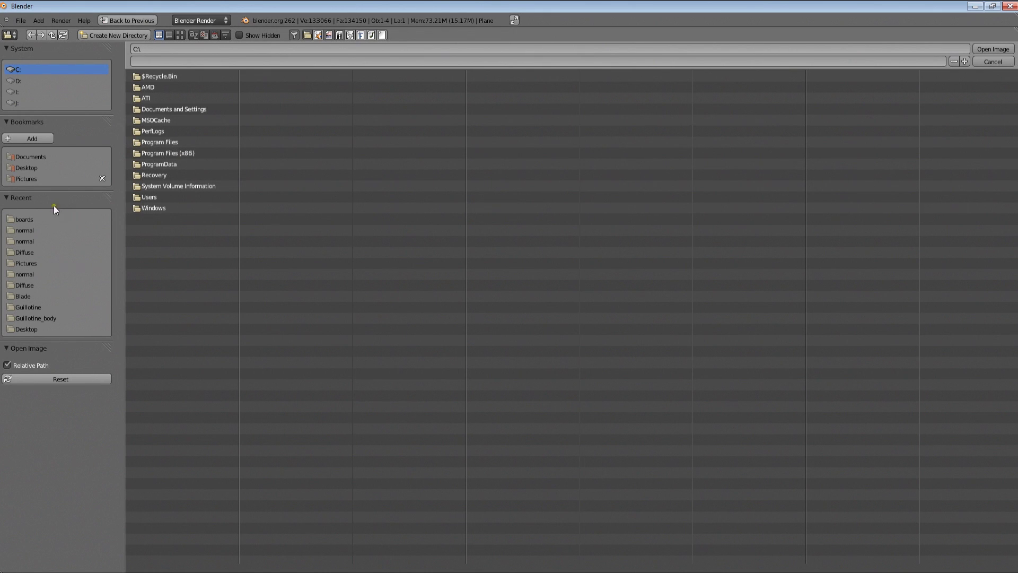
{"action": "left_click", "coordinate": [43, 218]}
{"action": "left_click", "coordinate": [175, 108]}
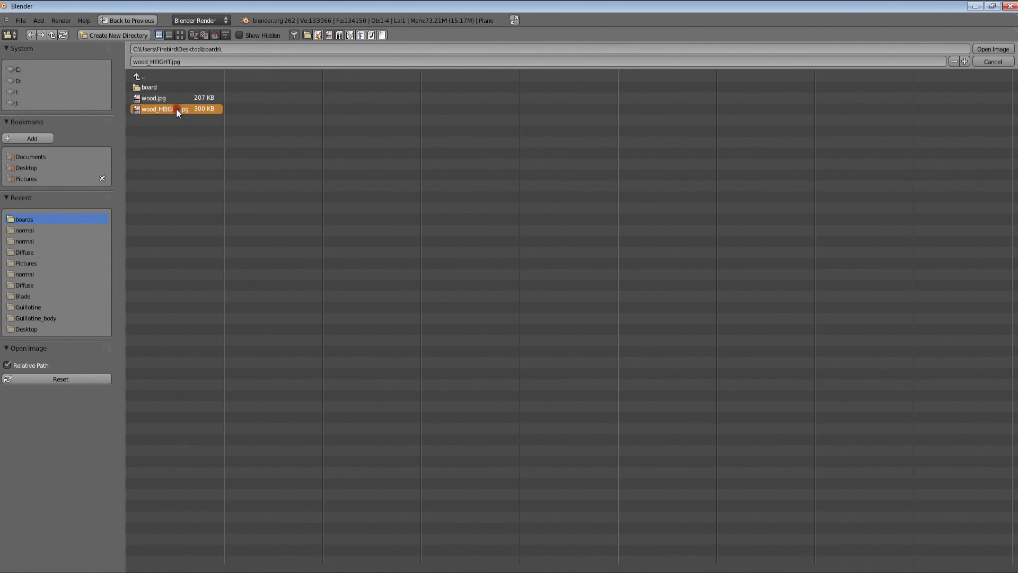
{"action": "left_click", "coordinate": [984, 49]}
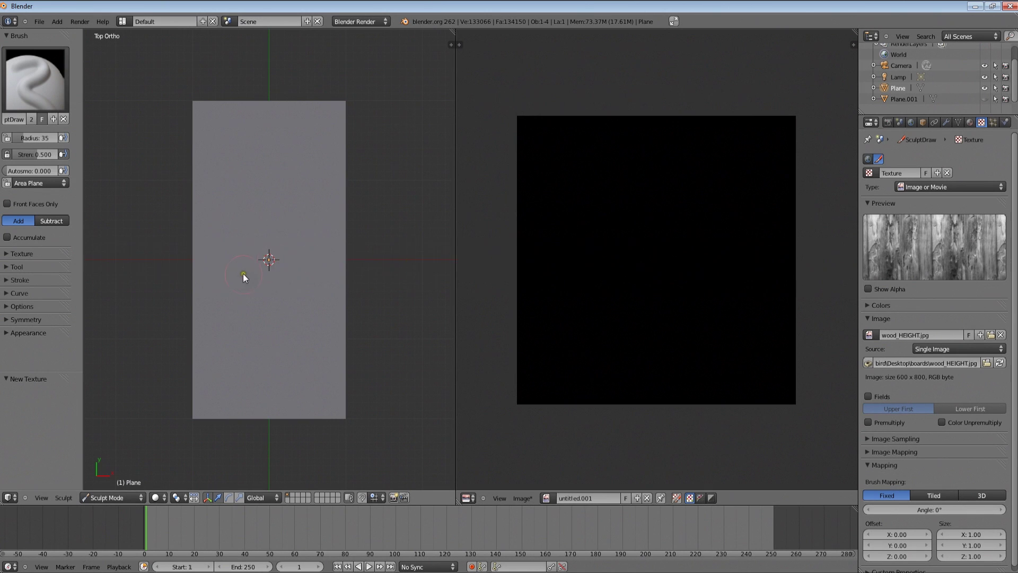
Step: Set the sculpt brush radius to 200 and its strength to 0.622
{"action": "scroll", "coordinate": [241, 271], "scroll_direction": "up", "scroll_amount": 1}
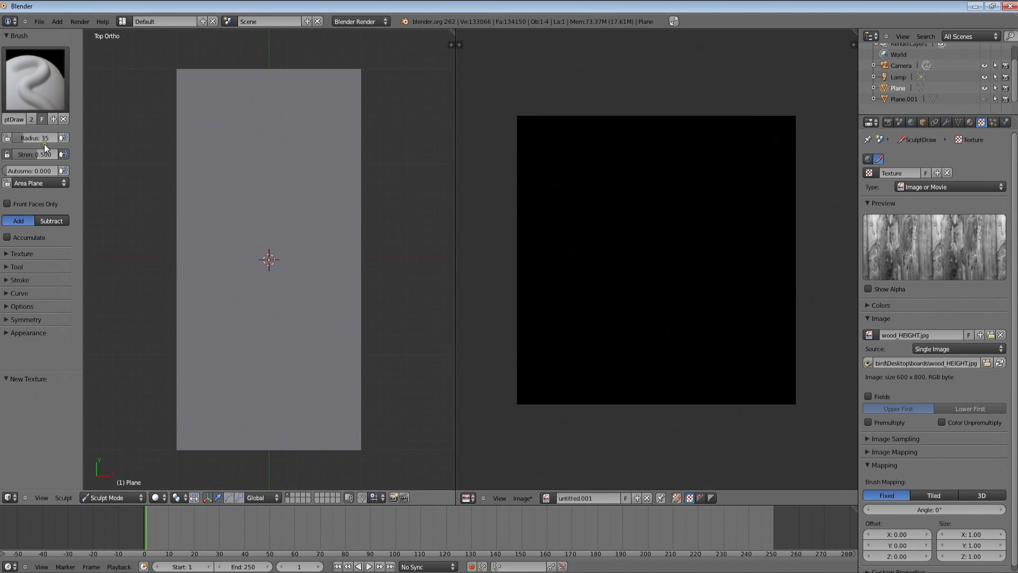
{"action": "mouse_move", "coordinate": [56, 139]}
{"action": "left_mouse_down"}
{"action": "mouse_move", "coordinate": [68, 139]}
{"action": "mouse_move", "coordinate": [53, 139]}
{"action": "left_mouse_up"}
{"action": "left_click_drag", "start_coordinate": [56, 153], "coordinate": [58, 155]}
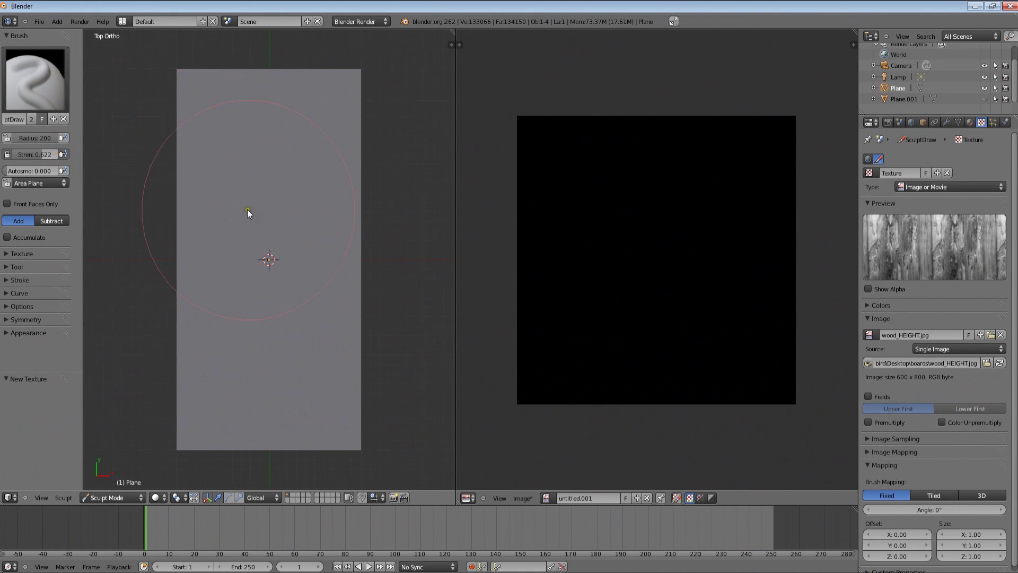
Step: Fit the board inside the brush circle and sculpt the wood relief with one lengthwise stroke over its upper face
{"action": "scroll", "coordinate": [247, 209], "scroll_direction": "down", "scroll_amount": 3}
{"action": "scroll", "coordinate": [291, 203], "scroll_direction": "down", "scroll_amount": 1}
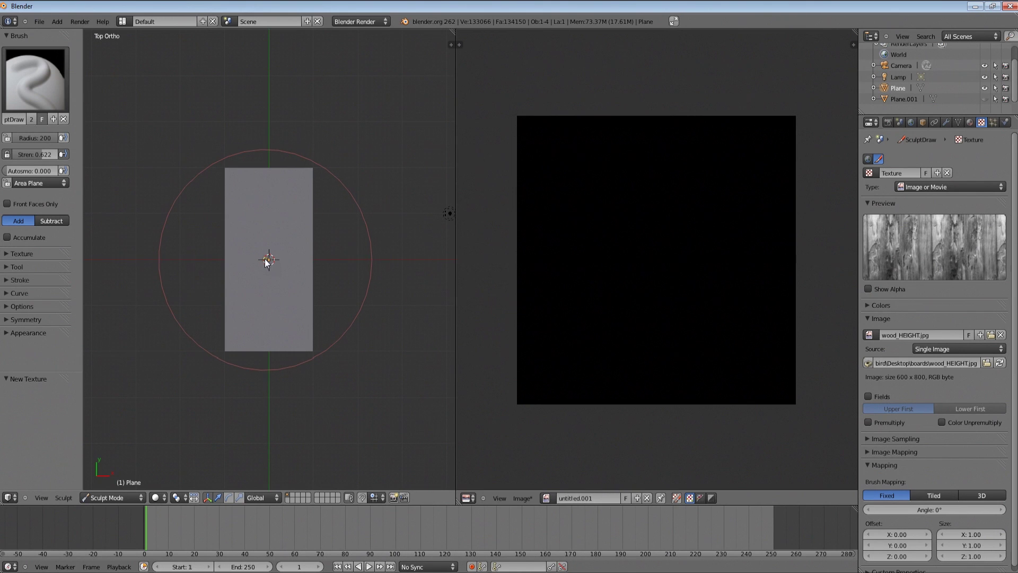
{"action": "scroll", "coordinate": [266, 261], "scroll_direction": "down", "scroll_amount": 1}
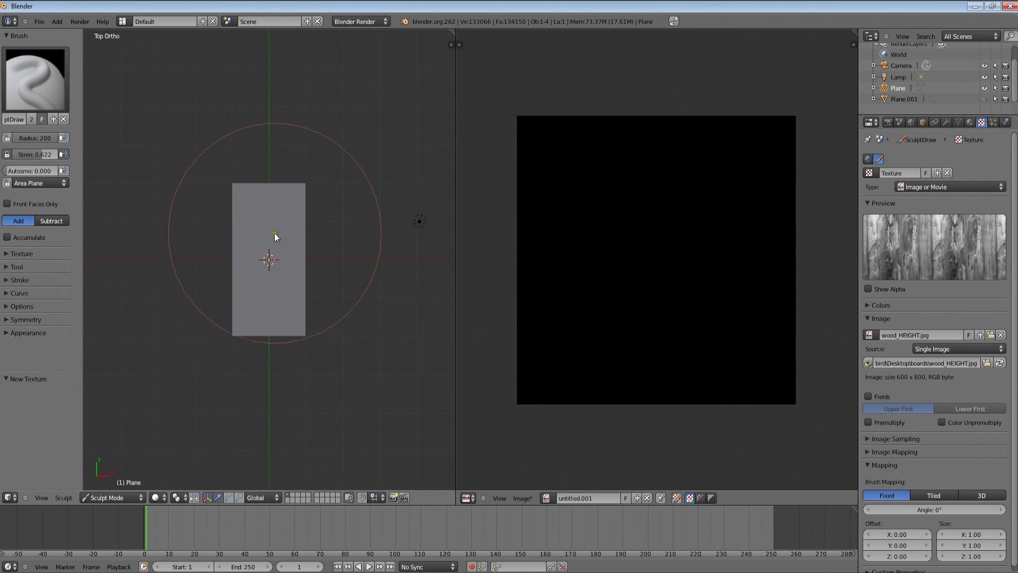
{"action": "left_click_drag", "start_coordinate": [268, 198], "coordinate": [265, 318]}
{"action": "middle_click_drag", "start_coordinate": [307, 391], "coordinate": [314, 332]}
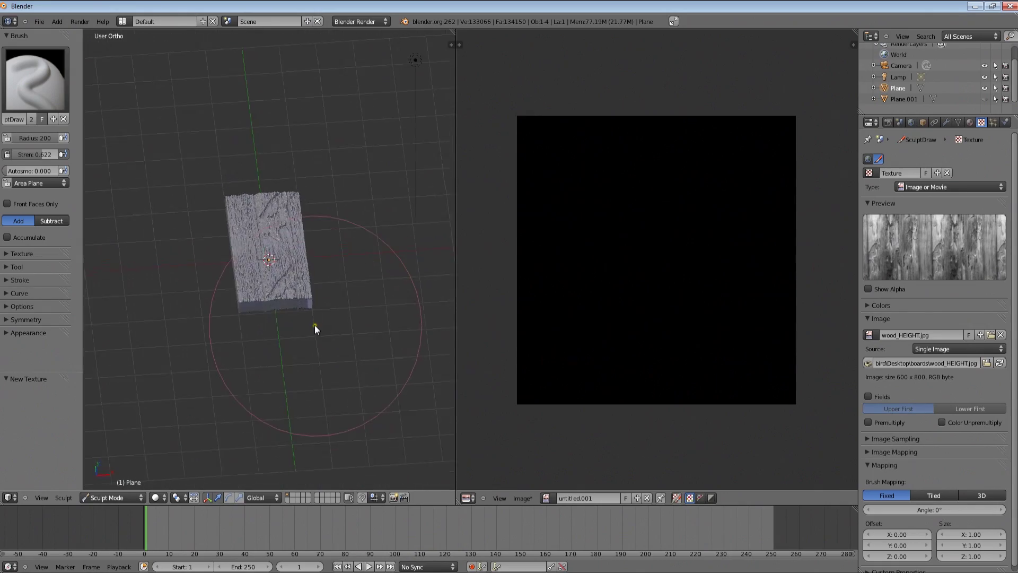
Step: Inspect the sculpted relief up close, switch to Object Mode and give the board smooth shading
{"action": "scroll", "coordinate": [318, 332], "scroll_direction": "up", "scroll_amount": 5}
{"action": "mouse_move", "coordinate": [242, 335]}
{"action": "middle_mouse_down"}
{"action": "mouse_move", "coordinate": [264, 269]}
{"action": "mouse_move", "coordinate": [254, 189]}
{"action": "mouse_move", "coordinate": [244, 352]}
{"action": "mouse_move", "coordinate": [262, 366]}
{"action": "mouse_move", "coordinate": [326, 281]}
{"action": "mouse_move", "coordinate": [345, 275]}
{"action": "mouse_move", "coordinate": [372, 302]}
{"action": "mouse_move", "coordinate": [345, 352]}
{"action": "mouse_move", "coordinate": [262, 336]}
{"action": "mouse_move", "coordinate": [231, 315]}
{"action": "mouse_move", "coordinate": [231, 291]}
{"action": "middle_mouse_up"}
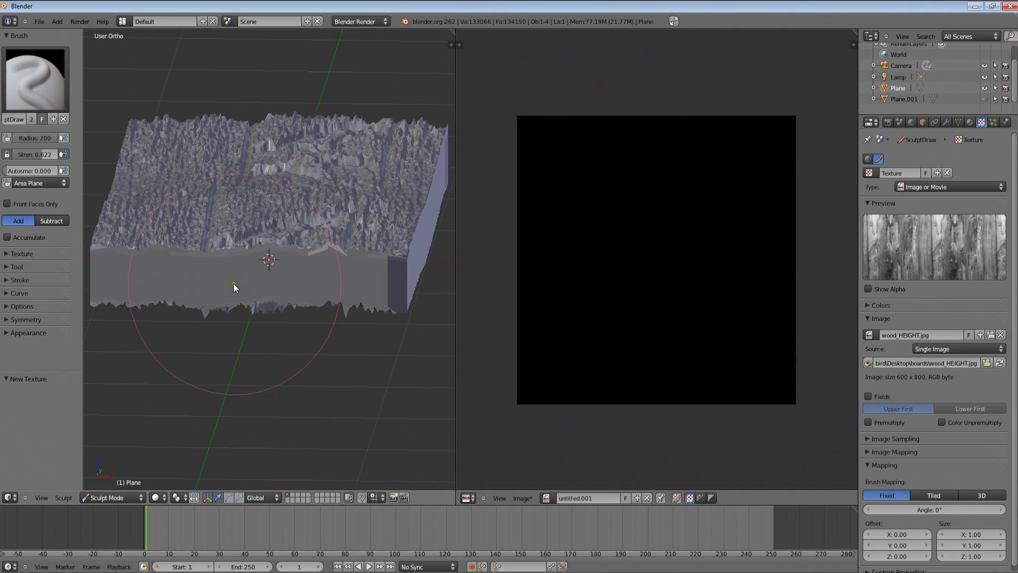
{"action": "mouse_move", "coordinate": [258, 292]}
{"action": "middle_mouse_down"}
{"action": "mouse_move", "coordinate": [265, 339]}
{"action": "mouse_move", "coordinate": [255, 348]}
{"action": "middle_mouse_up"}
{"action": "left_click", "coordinate": [114, 498]}
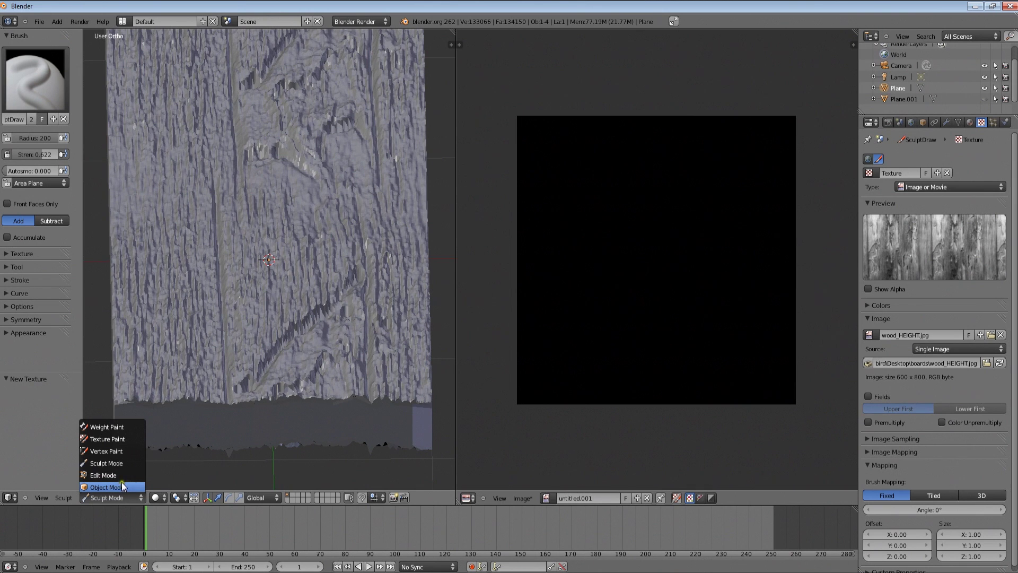
{"action": "left_click", "coordinate": [122, 486]}
{"action": "scroll", "coordinate": [125, 315], "scroll_direction": "down", "scroll_amount": 3}
{"action": "left_click", "coordinate": [25, 171]}
{"action": "mouse_move", "coordinate": [183, 259]}
{"action": "middle_mouse_down"}
{"action": "mouse_move", "coordinate": [218, 227]}
{"action": "mouse_move", "coordinate": [225, 182]}
{"action": "mouse_move", "coordinate": [233, 287]}
{"action": "mouse_move", "coordinate": [181, 249]}
{"action": "middle_mouse_up"}
Step: Back in Sculpt Mode, set the brush radius to 40 and sculpt lightly across the board's front end face in front view
{"action": "left_click", "coordinate": [127, 496]}
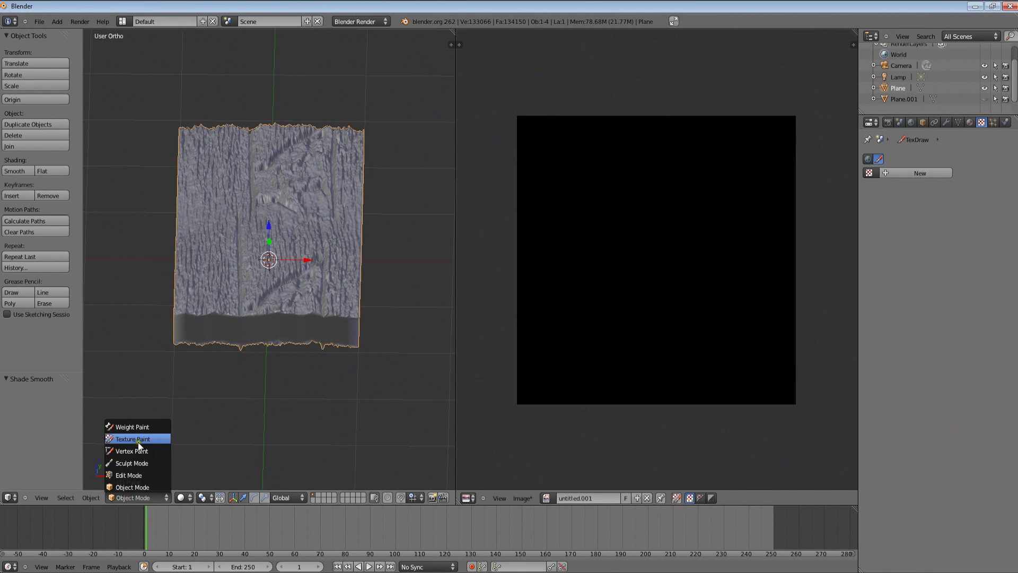
{"action": "left_click", "coordinate": [142, 462]}
{"action": "middle_click_drag", "start_coordinate": [268, 384], "coordinate": [269, 366]}
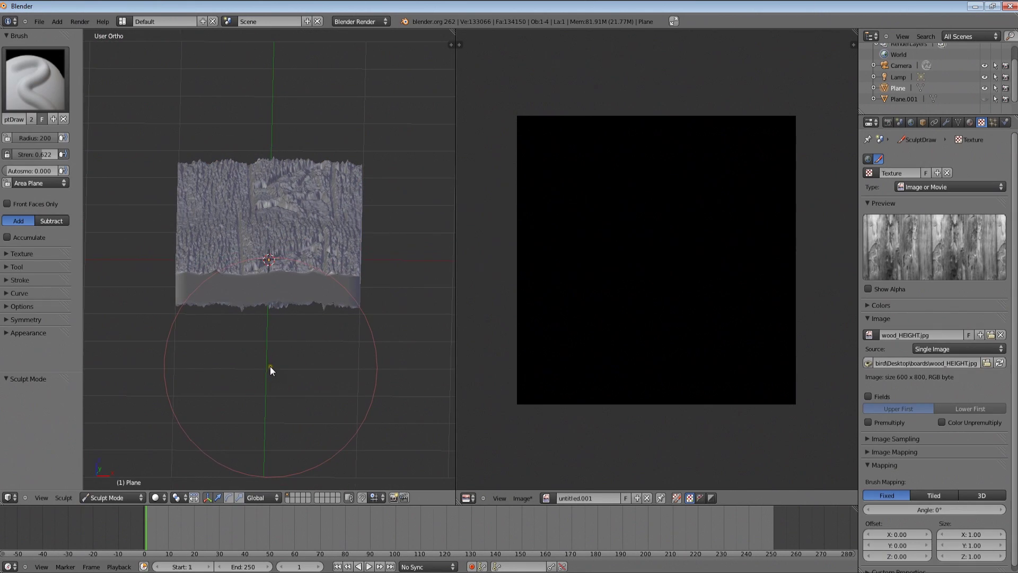
{"action": "key", "text": "KP_1"}
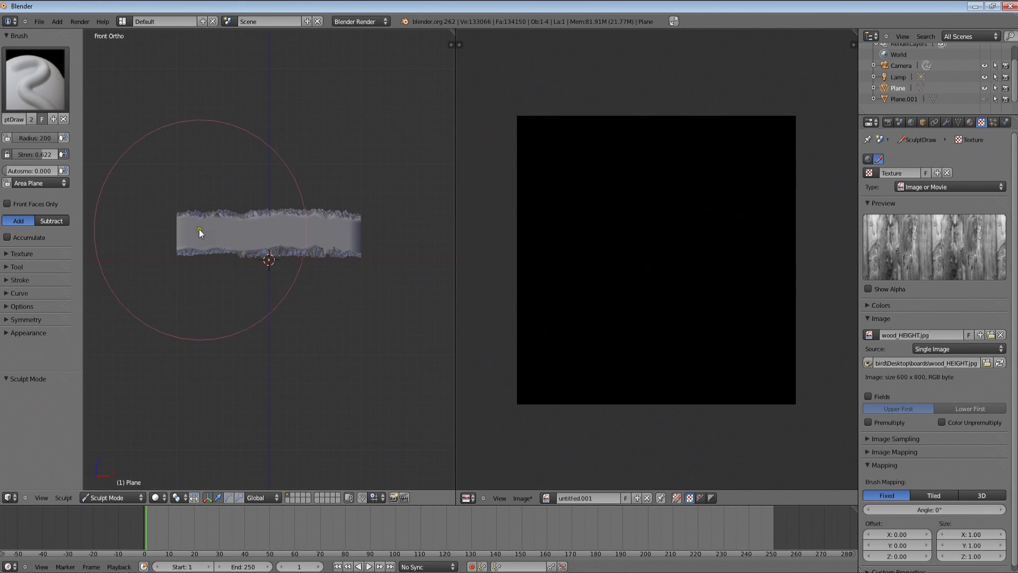
{"action": "left_click_drag", "start_coordinate": [39, 138], "coordinate": [4, 138]}
{"action": "left_click_drag", "start_coordinate": [221, 237], "coordinate": [295, 238]}
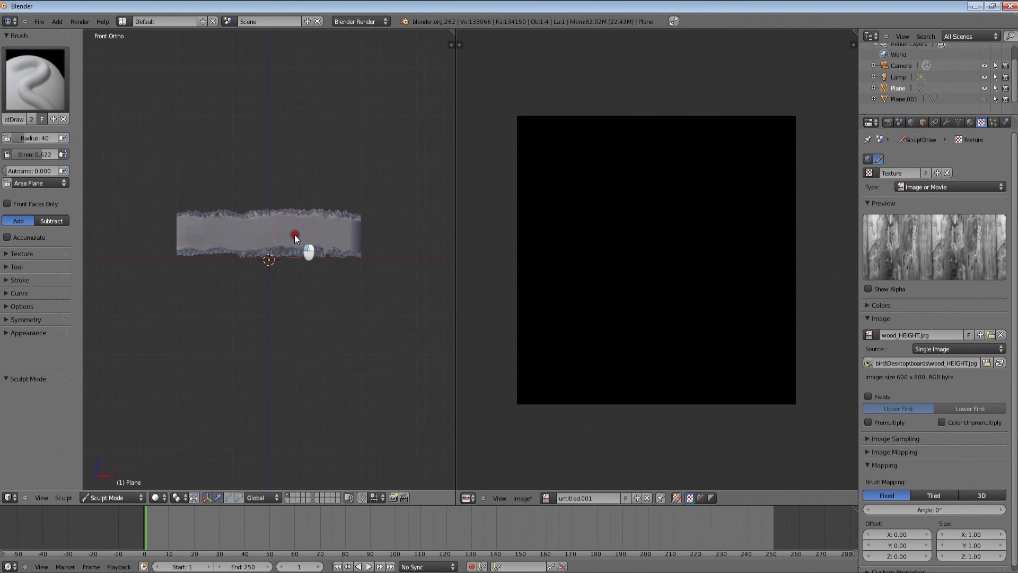
Step: Show the brush's texture settings and continue sculpting the wood relief along the board's remaining side faces
{"action": "left_click", "coordinate": [28, 252]}
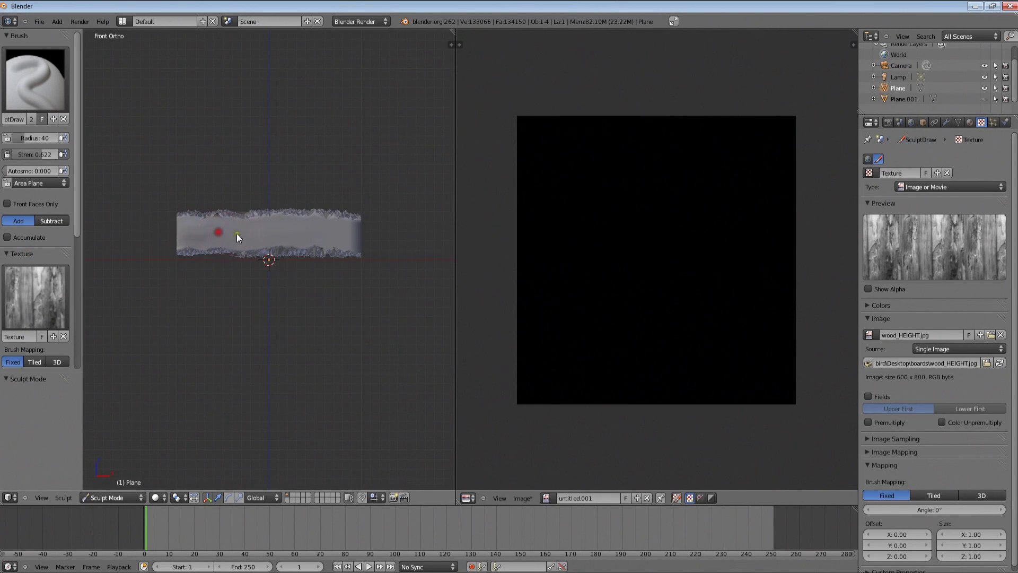
{"action": "mouse_move", "coordinate": [332, 236]}
{"action": "middle_mouse_down"}
{"action": "mouse_move", "coordinate": [329, 251]}
{"action": "mouse_move", "coordinate": [216, 243]}
{"action": "mouse_move", "coordinate": [287, 244]}
{"action": "middle_mouse_up"}
{"action": "mouse_move", "coordinate": [379, 241]}
{"action": "middle_mouse_down"}
{"action": "mouse_move", "coordinate": [395, 236]}
{"action": "mouse_move", "coordinate": [199, 239]}
{"action": "mouse_move", "coordinate": [405, 243]}
{"action": "mouse_move", "coordinate": [259, 255]}
{"action": "middle_mouse_up"}
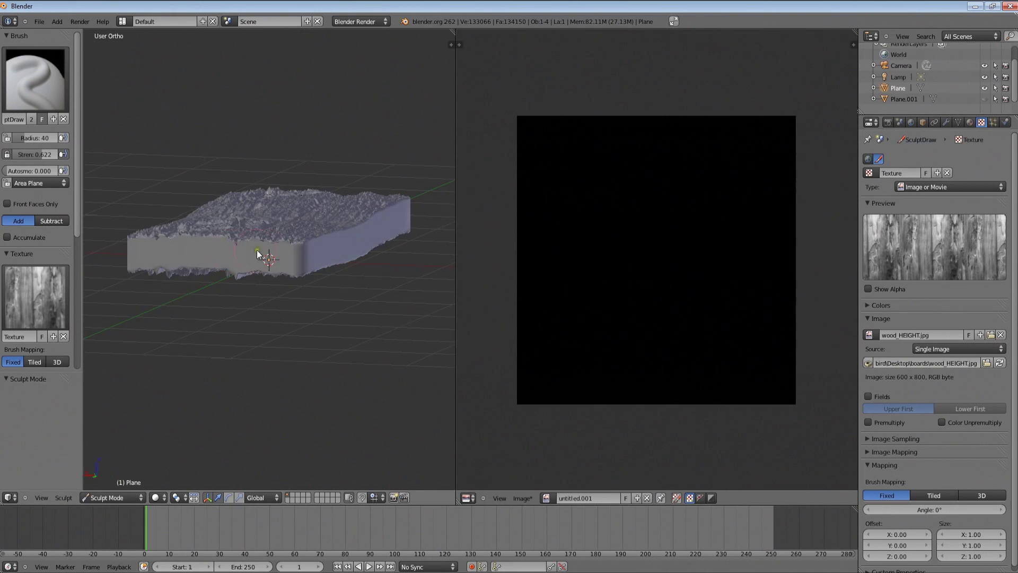
{"action": "mouse_move", "coordinate": [295, 257]}
{"action": "middle_mouse_down"}
{"action": "mouse_move", "coordinate": [234, 270]}
{"action": "mouse_move", "coordinate": [192, 299]}
{"action": "middle_mouse_up"}
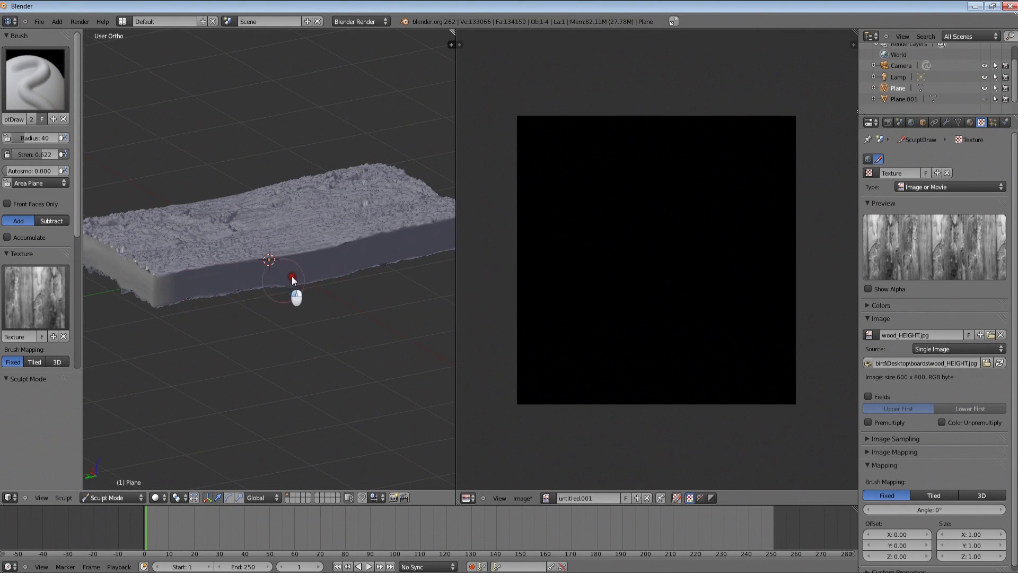
{"action": "middle_click_drag", "start_coordinate": [310, 269], "coordinate": [213, 271]}
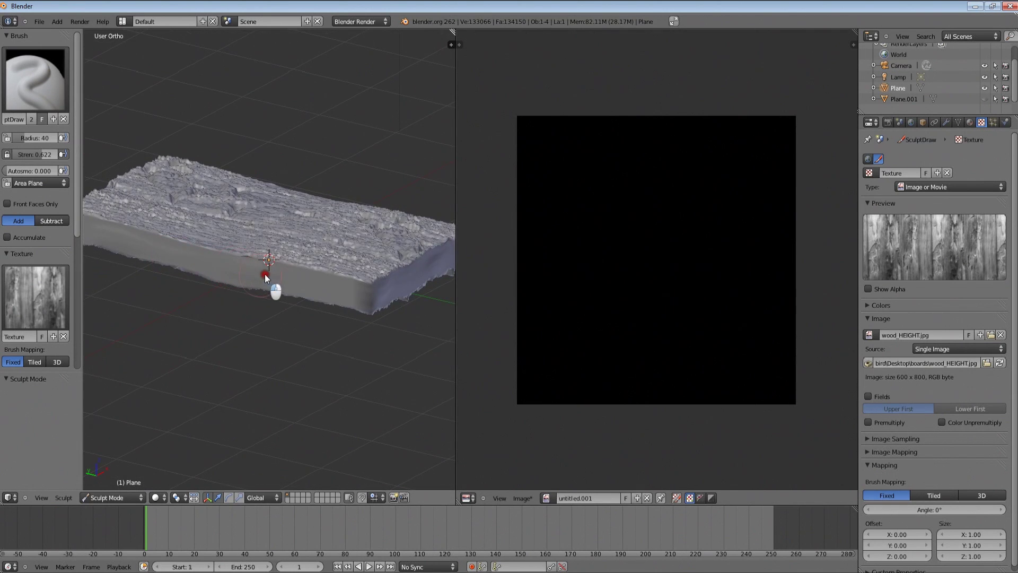
{"action": "middle_click_drag", "start_coordinate": [356, 305], "coordinate": [279, 320]}
Step: Use the Grab brush to pull irregular dents and bulges into the board's front end and long side edges
{"action": "key", "text": "g"}
{"action": "left_click_drag", "start_coordinate": [245, 334], "coordinate": [291, 343]}
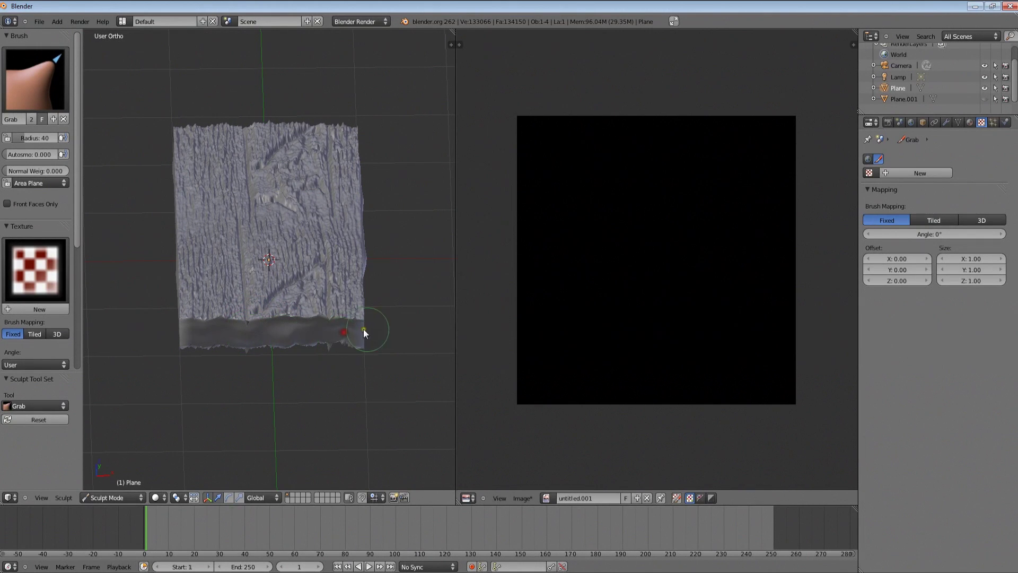
{"action": "middle_click_drag", "start_coordinate": [367, 329], "coordinate": [259, 324]}
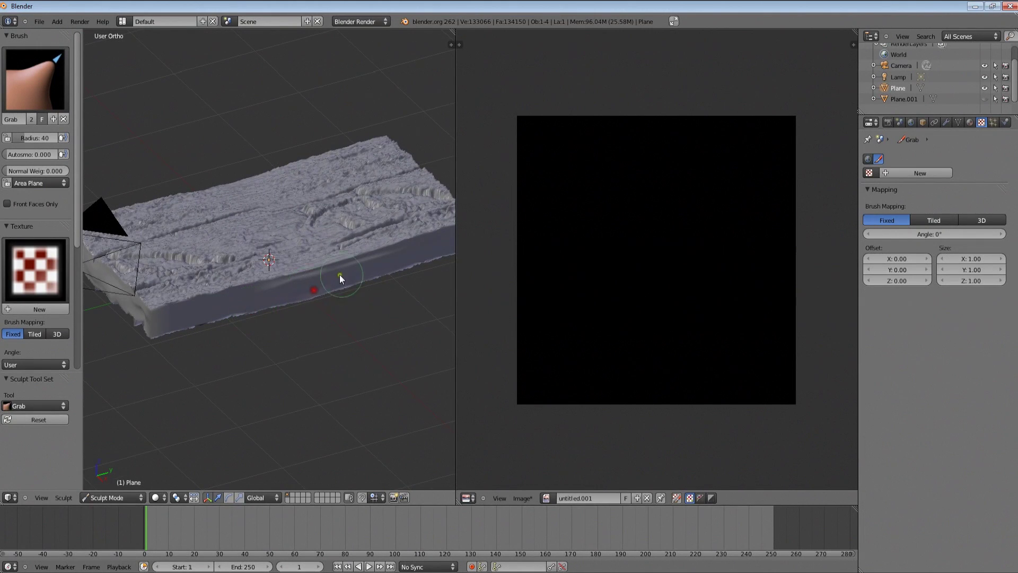
{"action": "middle_click_drag", "start_coordinate": [339, 275], "coordinate": [305, 287]}
{"action": "mouse_move", "coordinate": [395, 310]}
{"action": "middle_mouse_down"}
{"action": "mouse_move", "coordinate": [335, 310]}
{"action": "mouse_move", "coordinate": [342, 342]}
{"action": "mouse_move", "coordinate": [348, 332]}
{"action": "mouse_move", "coordinate": [334, 336]}
{"action": "mouse_move", "coordinate": [320, 199]}
{"action": "mouse_move", "coordinate": [345, 322]}
{"action": "mouse_move", "coordinate": [227, 341]}
{"action": "mouse_move", "coordinate": [265, 379]}
{"action": "middle_mouse_up"}
Step: In Object Mode, unhide Plane.001 and select the sculpted Plane together with Plane.001, keeping Plane.001 as the active object
{"action": "left_click", "coordinate": [124, 494]}
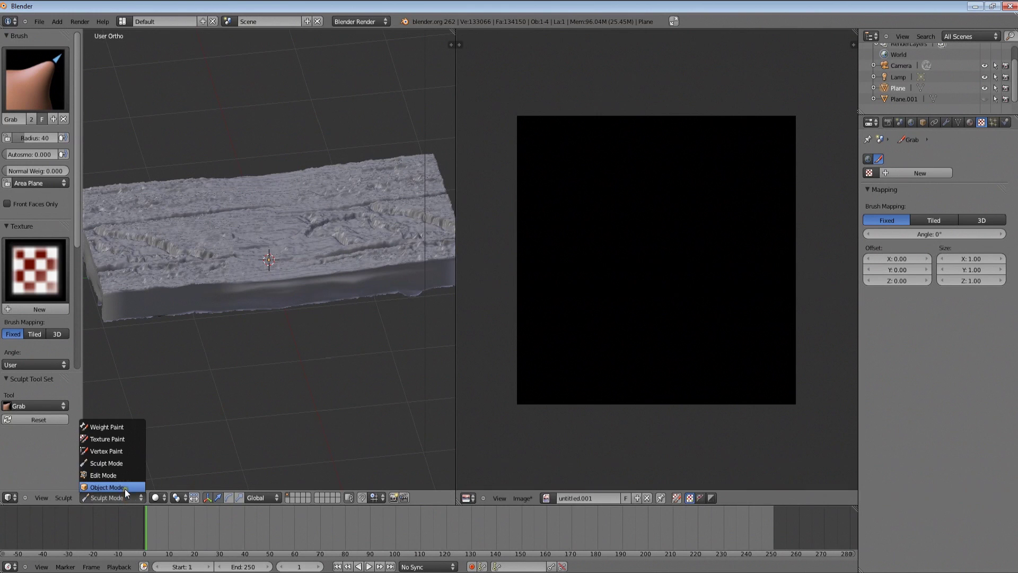
{"action": "left_click", "coordinate": [125, 488]}
{"action": "mouse_move", "coordinate": [214, 373]}
{"action": "middle_mouse_down"}
{"action": "mouse_move", "coordinate": [286, 373]}
{"action": "mouse_move", "coordinate": [333, 355]}
{"action": "middle_mouse_up"}
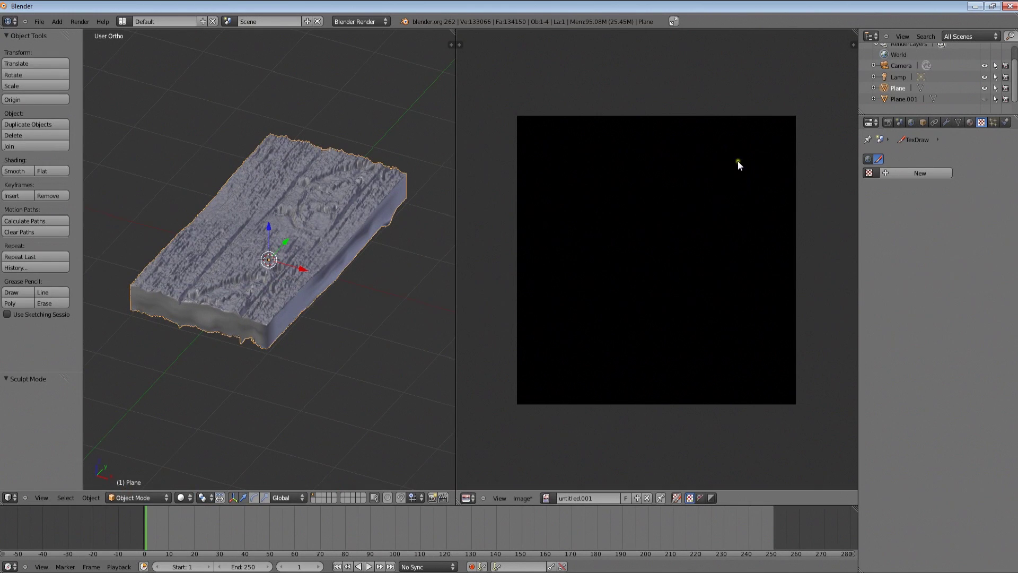
{"action": "left_click", "coordinate": [984, 99]}
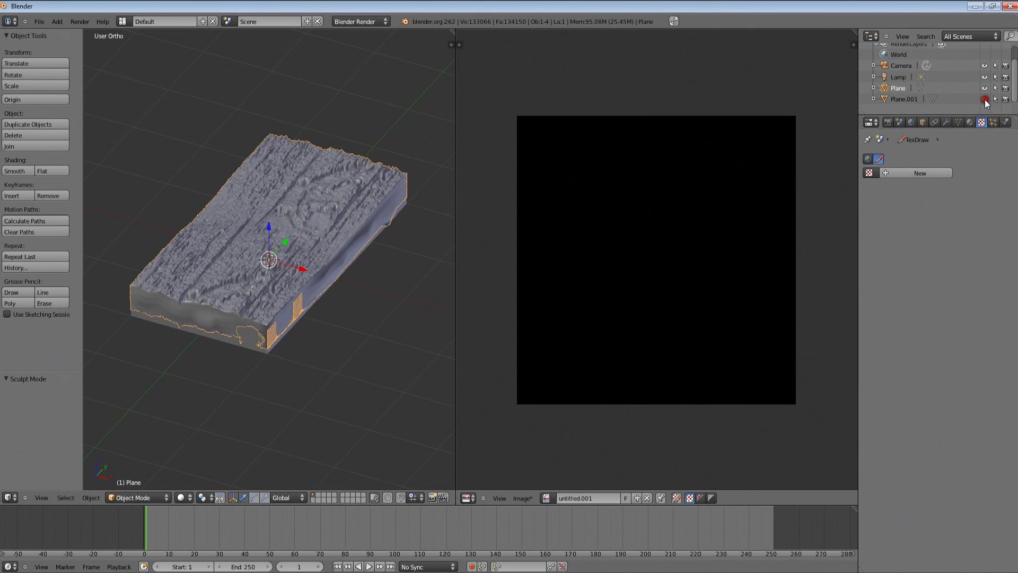
{"action": "left_click", "coordinate": [902, 99]}
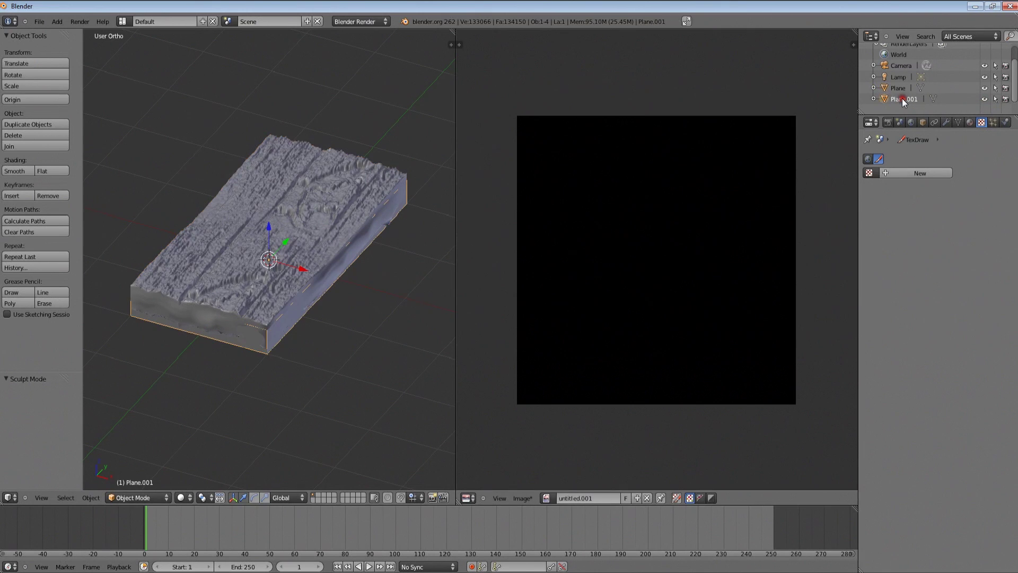
{"action": "left_click", "coordinate": [902, 89]}
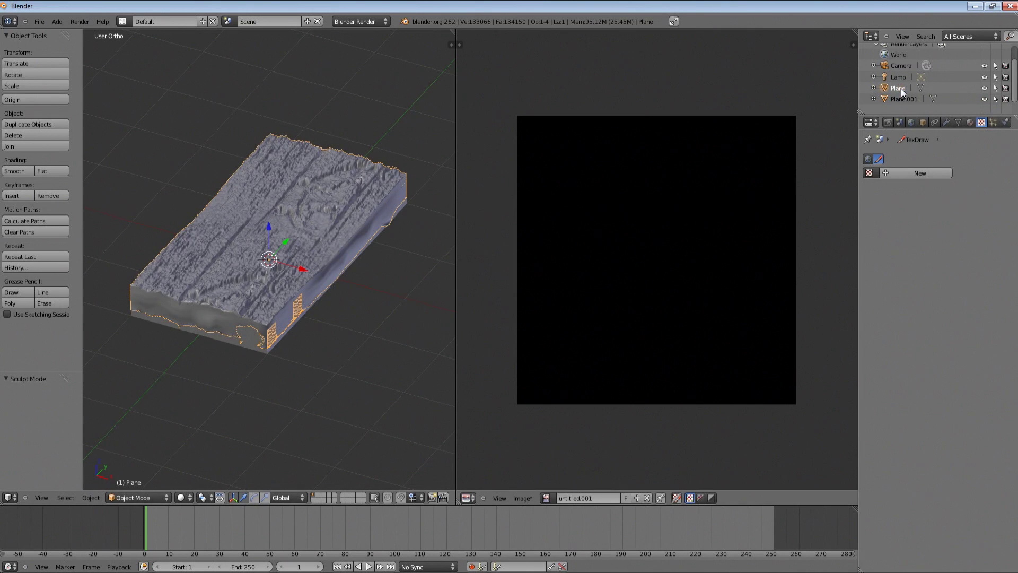
{"action": "left_click", "coordinate": [903, 88], "text": "ctrl"}
{"action": "left_click", "coordinate": [902, 89]}
{"action": "left_click", "coordinate": [902, 99], "text": "ctrl"}
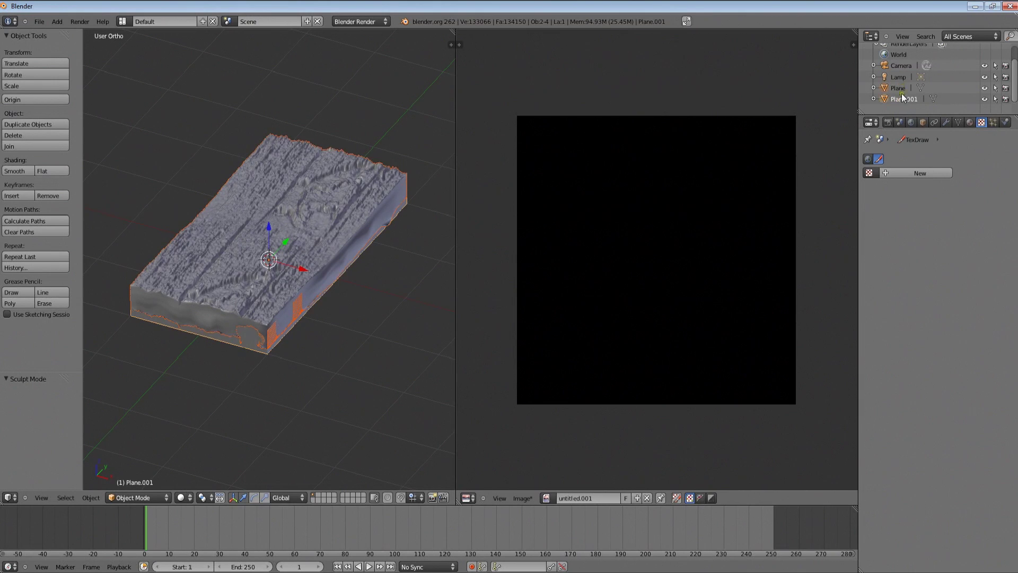
{"action": "middle_click_drag", "start_coordinate": [335, 292], "coordinate": [405, 277]}
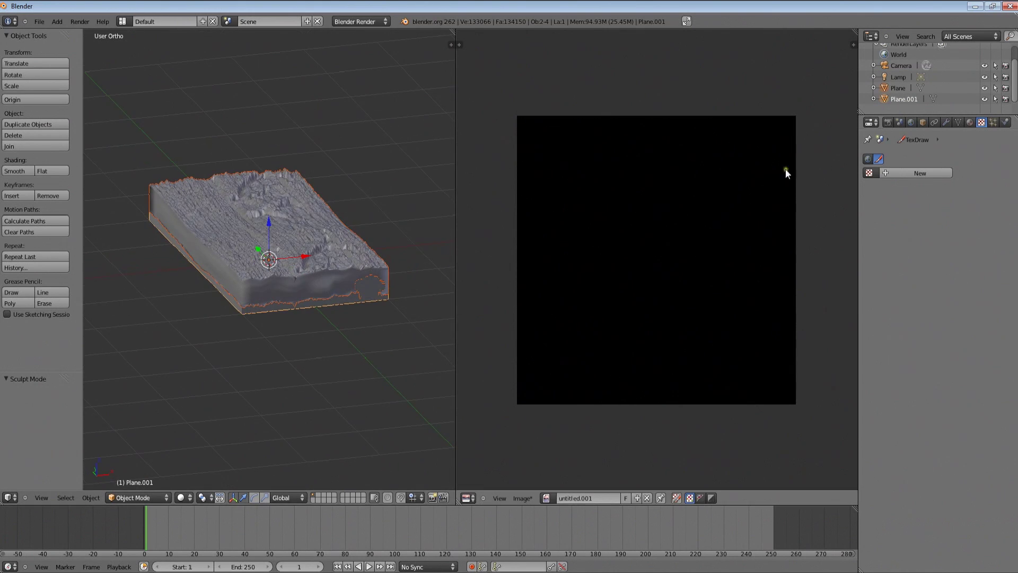
Step: Set the render bake mode to Normals in Tangent space and enable Selected to Active
{"action": "left_click", "coordinate": [922, 122]}
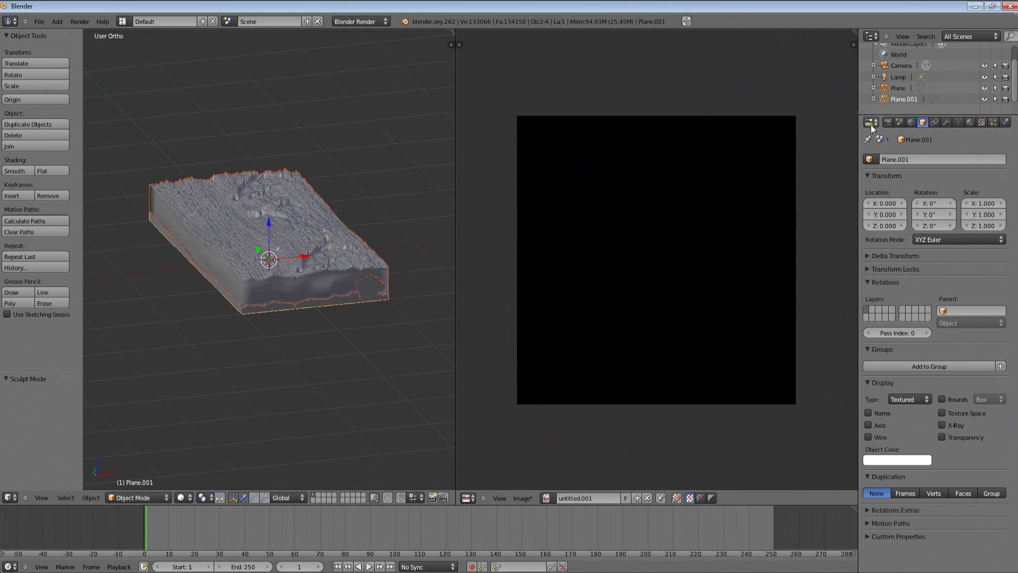
{"action": "middle_click_drag", "start_coordinate": [403, 207], "coordinate": [370, 221]}
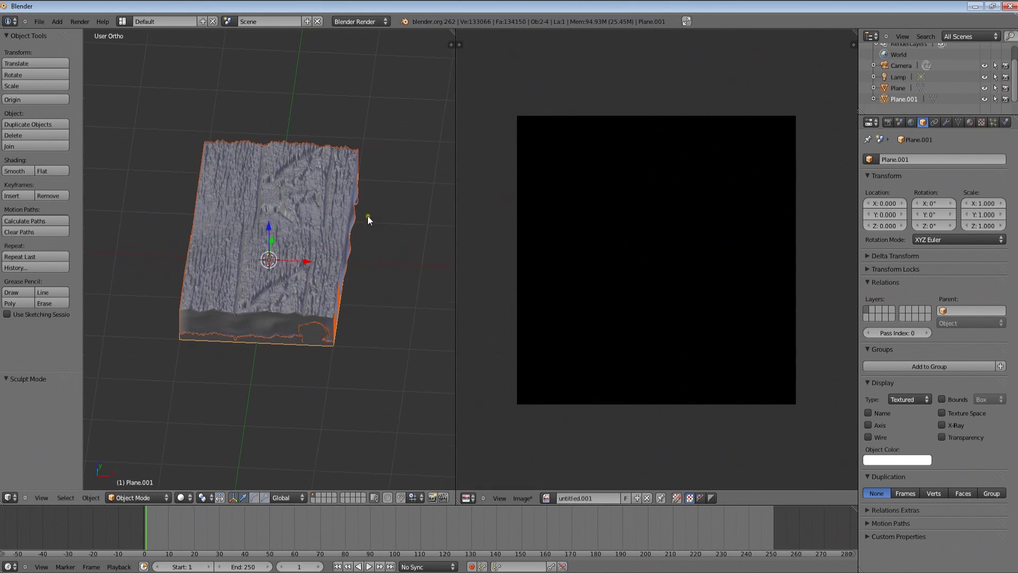
{"action": "left_click", "coordinate": [888, 122]}
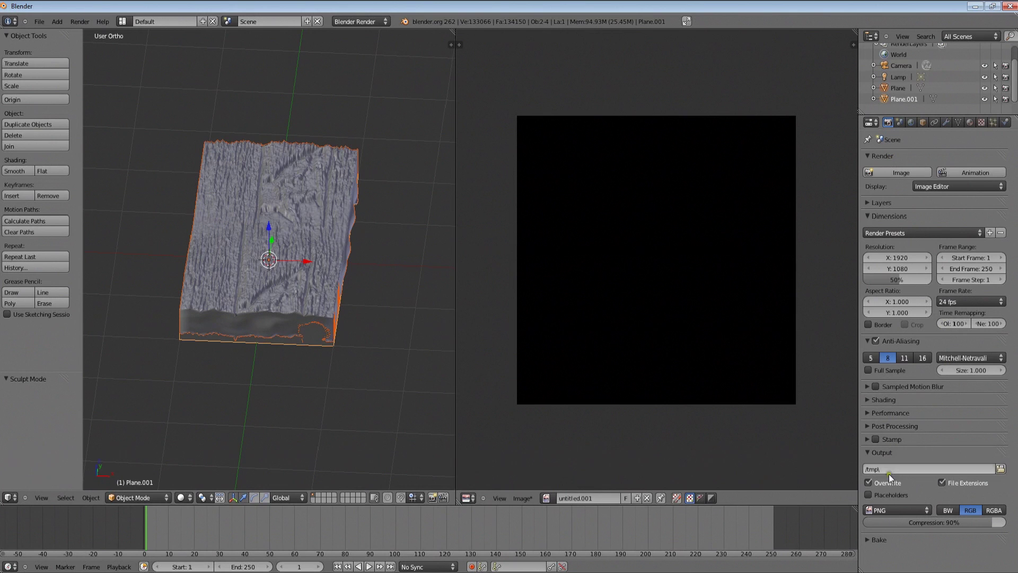
{"action": "left_click", "coordinate": [879, 539]}
{"action": "scroll", "coordinate": [901, 535], "scroll_direction": "down", "scroll_amount": 3}
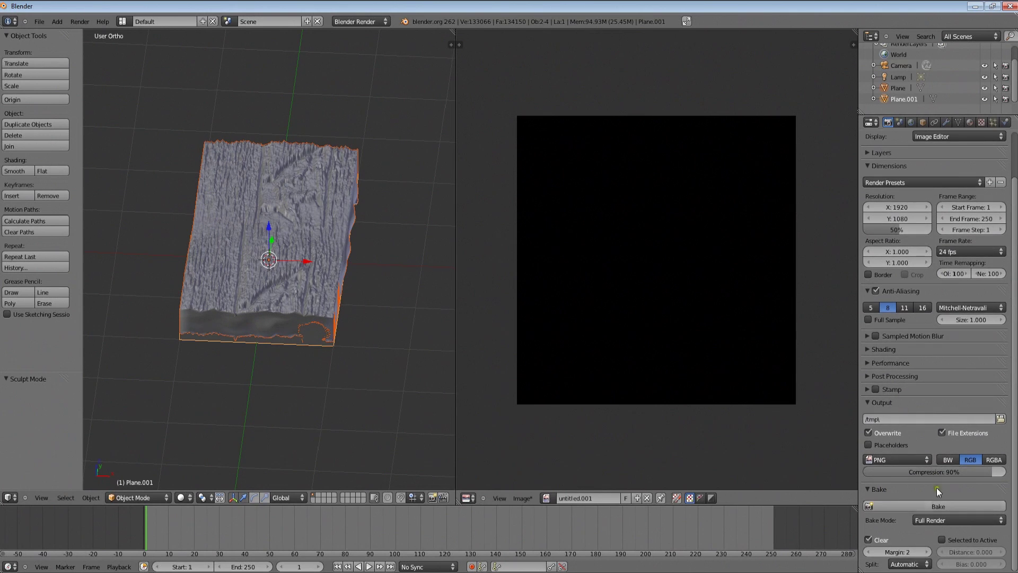
{"action": "left_click", "coordinate": [932, 519]}
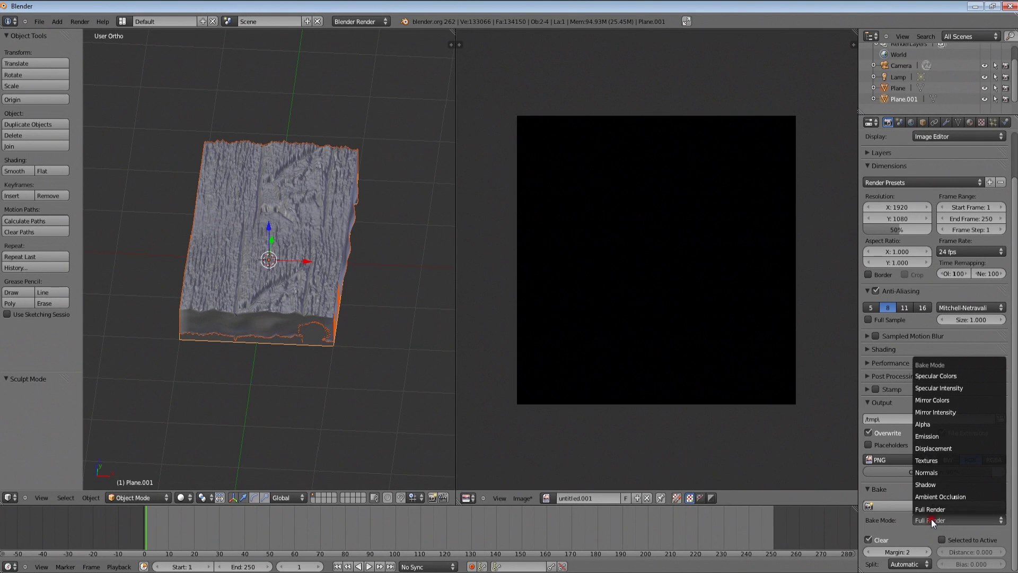
{"action": "left_click", "coordinate": [947, 472]}
{"action": "scroll", "coordinate": [947, 472], "scroll_direction": "down", "scroll_amount": 1}
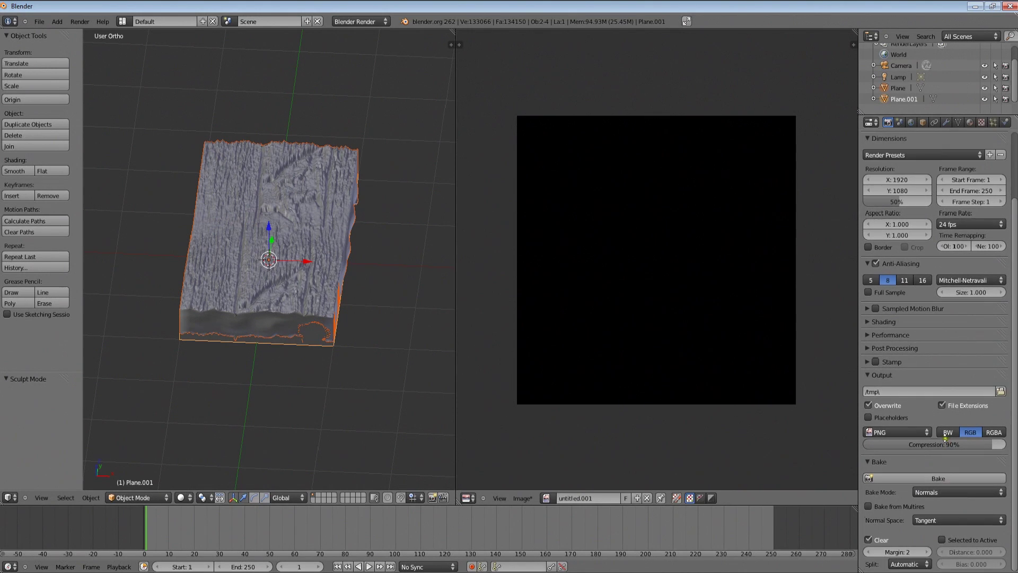
{"action": "left_click", "coordinate": [944, 540]}
{"action": "scroll", "coordinate": [899, 367], "scroll_direction": "up", "scroll_amount": 3}
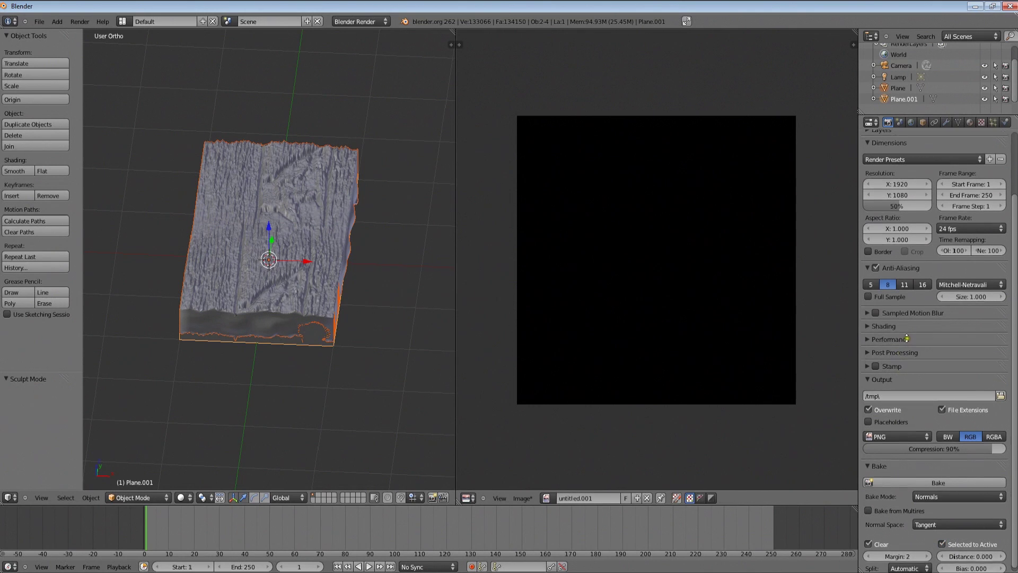
{"action": "scroll", "coordinate": [938, 431], "scroll_direction": "down", "scroll_amount": 3}
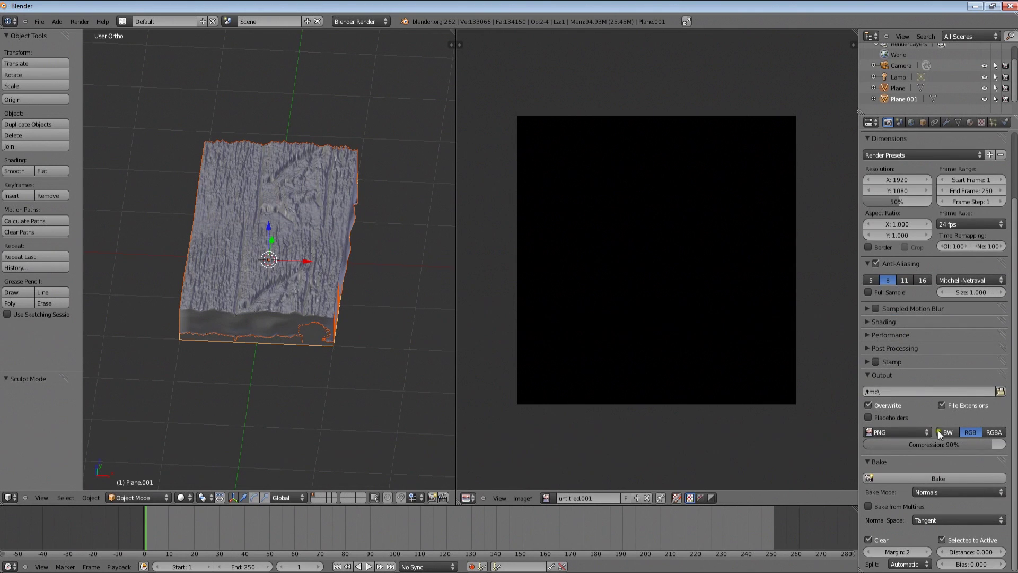
Step: Bake the sculpted board's normal map onto Plane.001's image and look over the result
{"action": "left_click", "coordinate": [937, 477]}
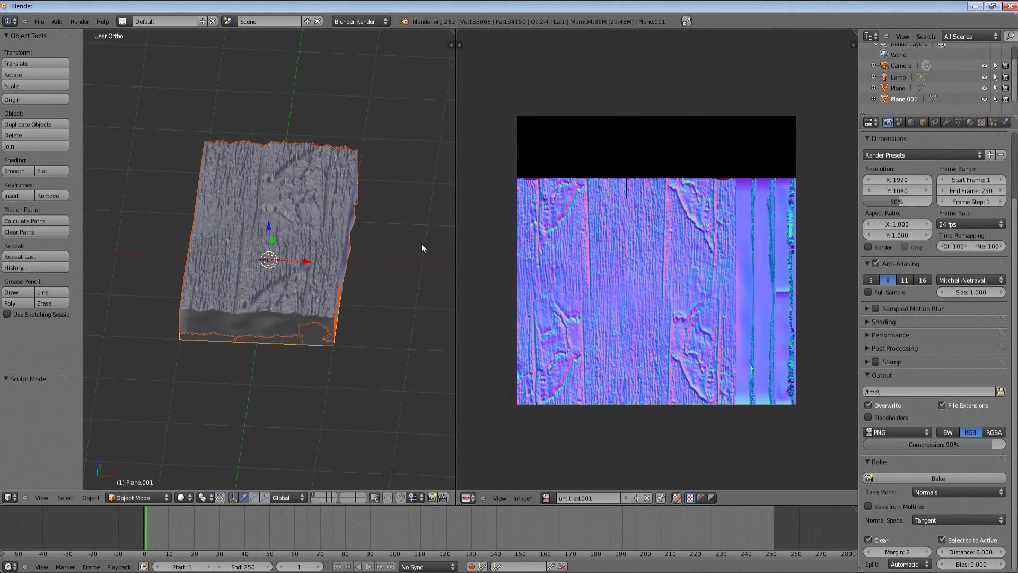
{"action": "scroll", "coordinate": [812, 387], "scroll_direction": "up", "scroll_amount": 2}
{"action": "scroll", "coordinate": [796, 391], "scroll_direction": "down", "scroll_amount": 2}
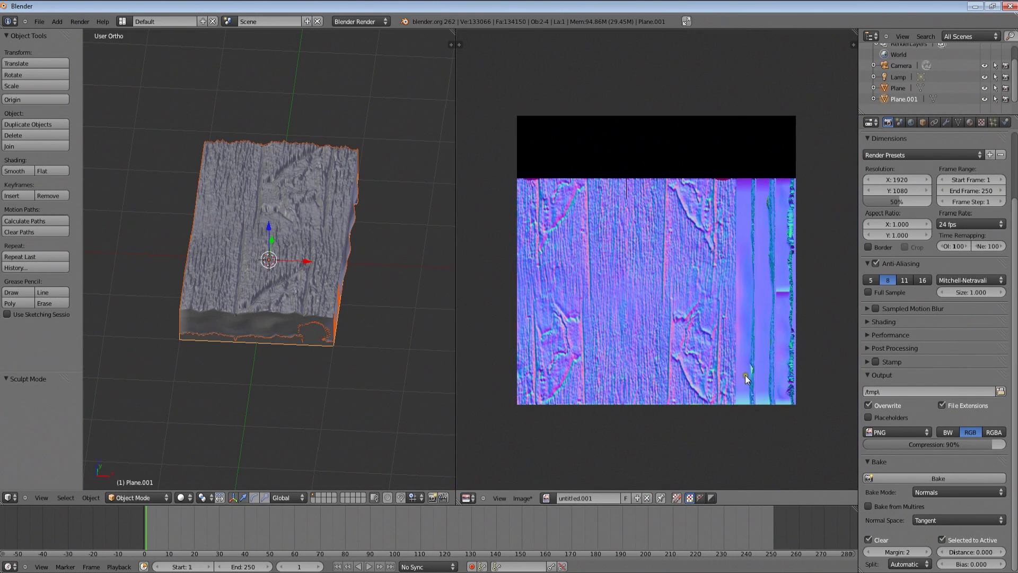
{"action": "scroll", "coordinate": [747, 379], "scroll_direction": "up", "scroll_amount": 1}
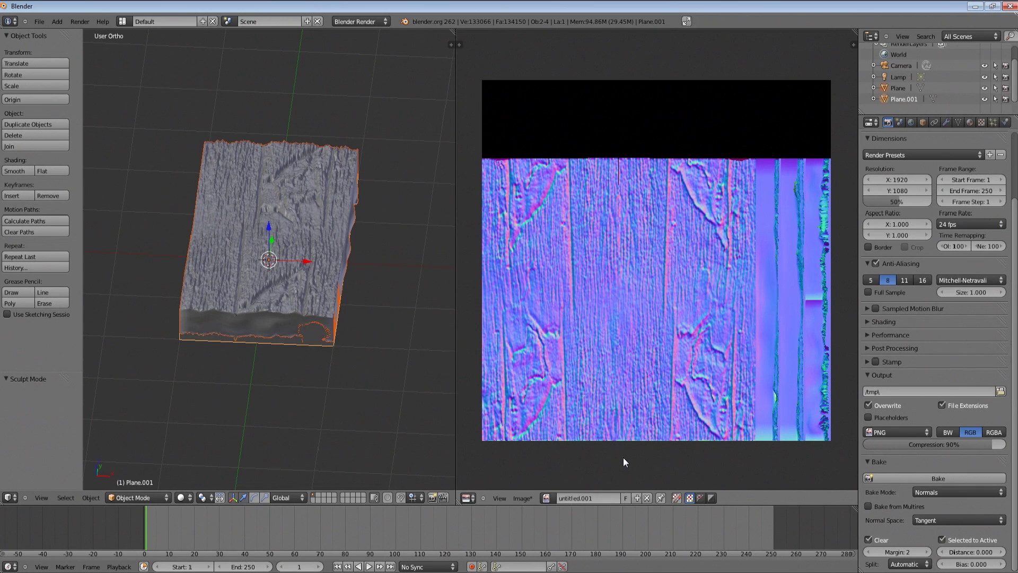
Step: Save the baked normal map as a PNG named board_normal in the boards folder
{"action": "left_click", "coordinate": [532, 498]}
{"action": "left_click", "coordinate": [549, 423]}
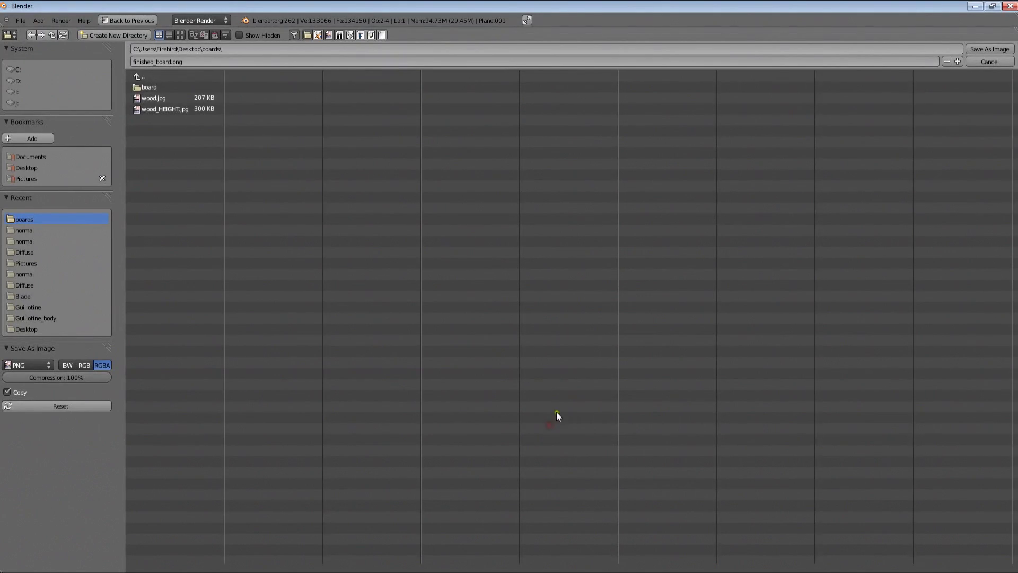
{"action": "left_click", "coordinate": [169, 62]}
{"action": "left_click_drag", "start_coordinate": [168, 62], "coordinate": [133, 62]}
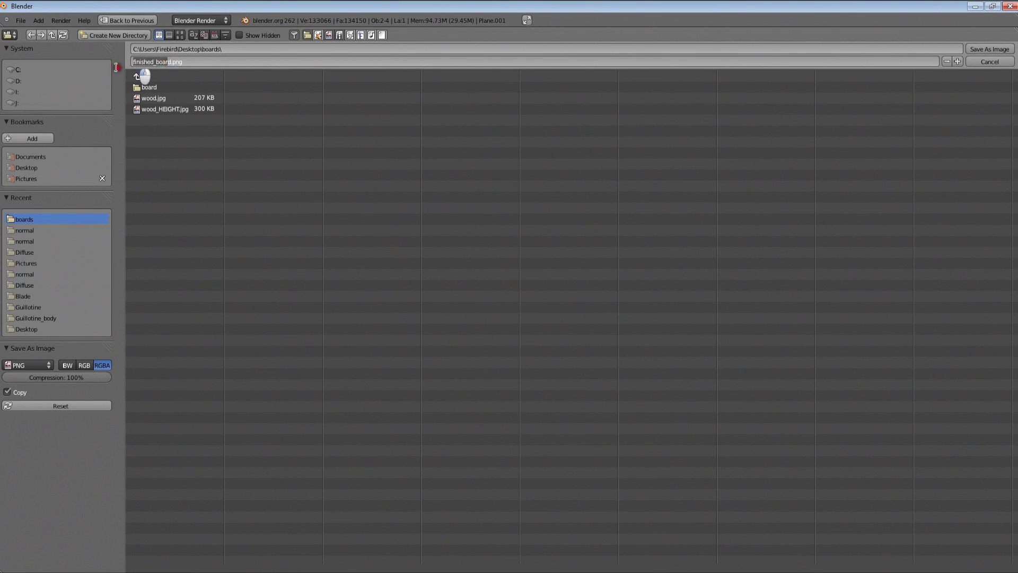
{"action": "key", "text": "BackSpace"}
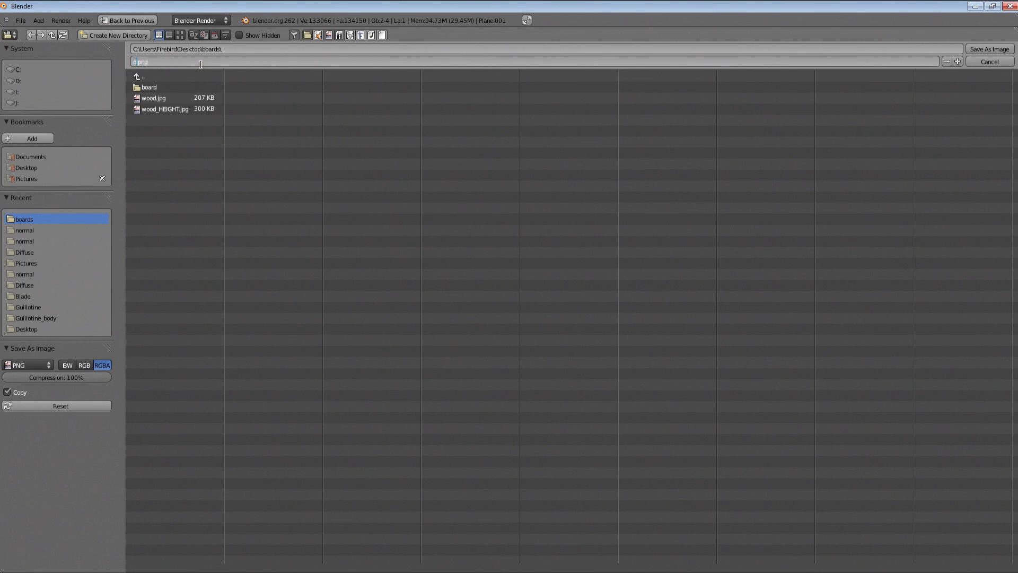
{"action": "type", "text": "board_normal"}
{"action": "left_click", "coordinate": [985, 50]}
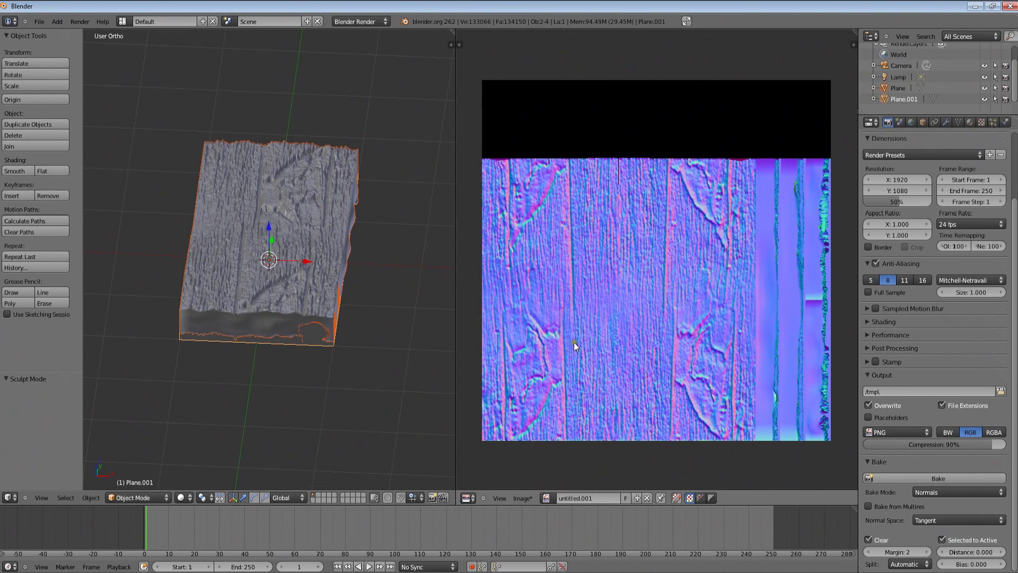
{"action": "middle_click_drag", "start_coordinate": [302, 313], "coordinate": [329, 316]}
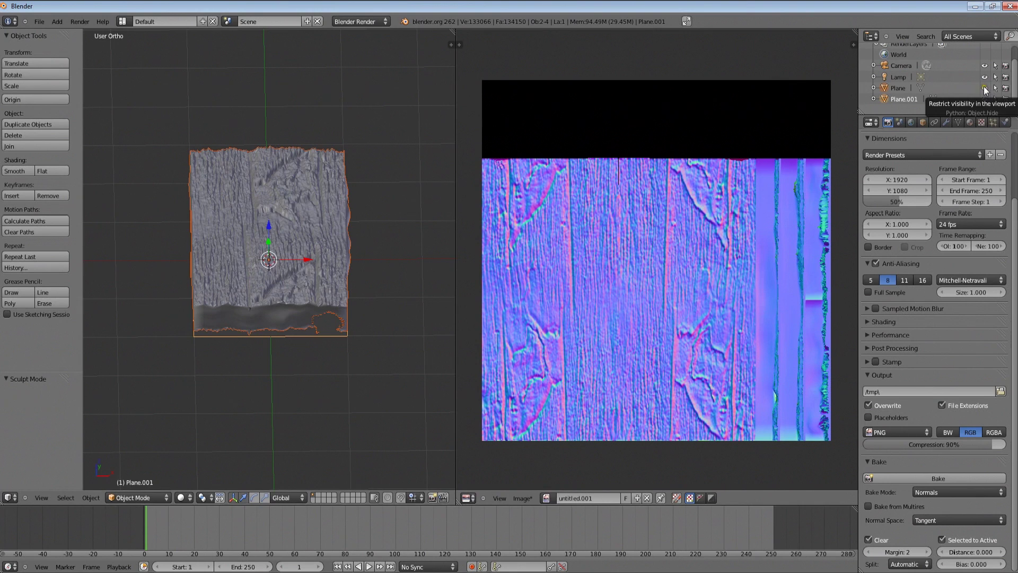
Step: Hide the sculpted Plane from the viewport and the render, and give Plane.001 a new material
{"action": "left_click", "coordinate": [985, 88]}
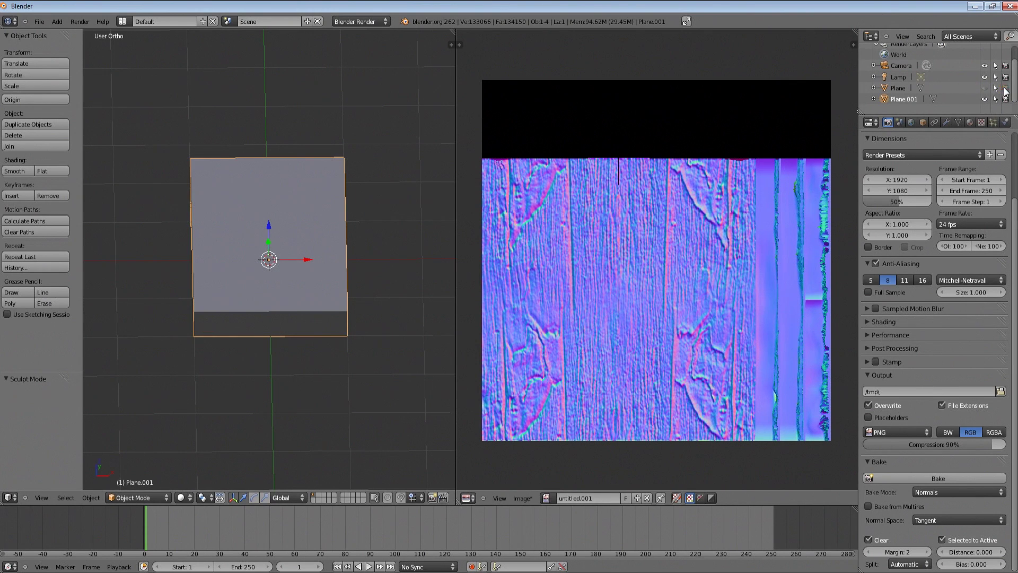
{"action": "middle_click_drag", "start_coordinate": [389, 255], "coordinate": [310, 292]}
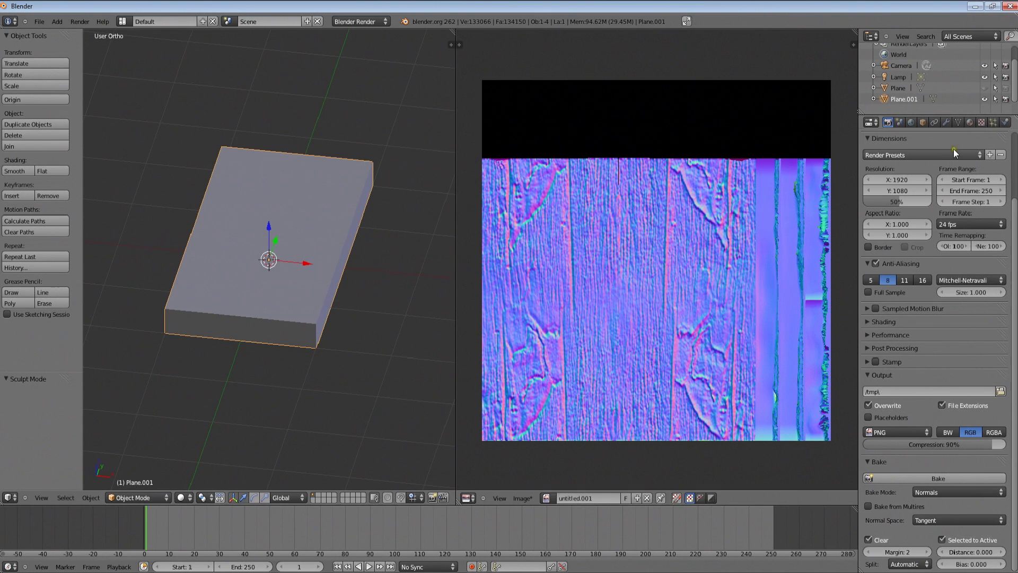
{"action": "left_click", "coordinate": [971, 122]}
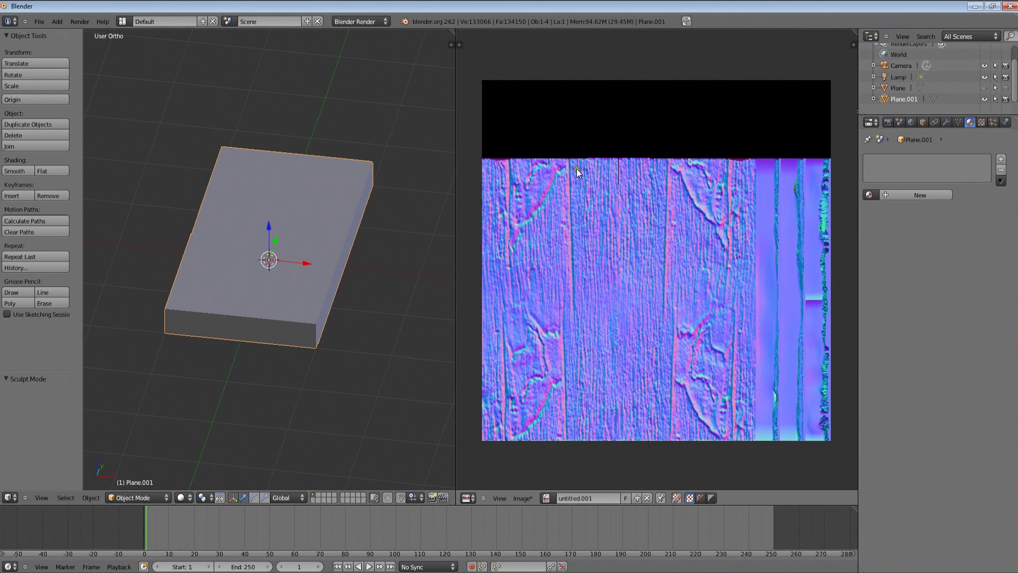
{"action": "left_click", "coordinate": [937, 194]}
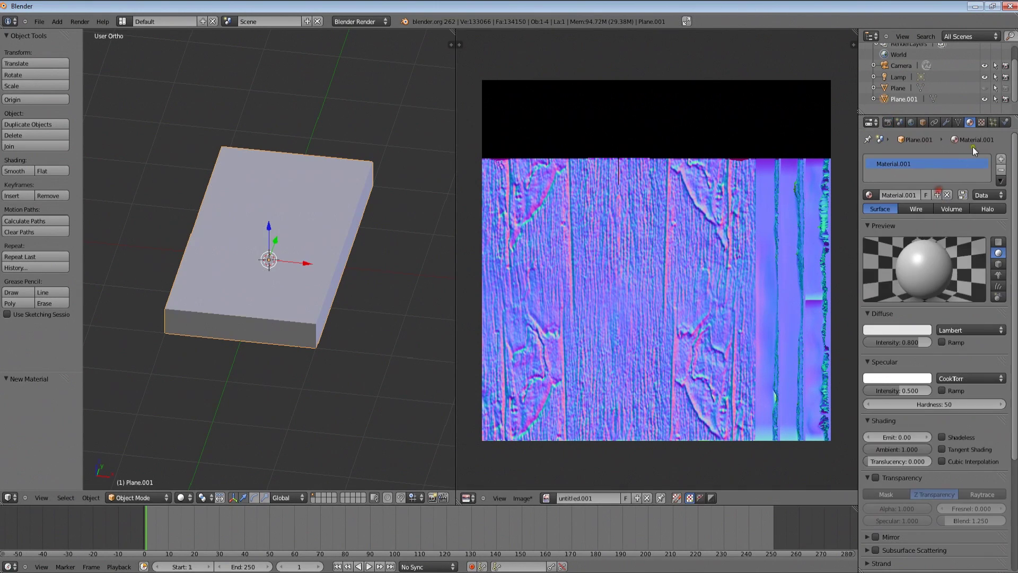
Step: Add a new texture to Plane.001's material and set its type to Image or Movie
{"action": "left_click", "coordinate": [982, 122]}
{"action": "left_click", "coordinate": [925, 238]}
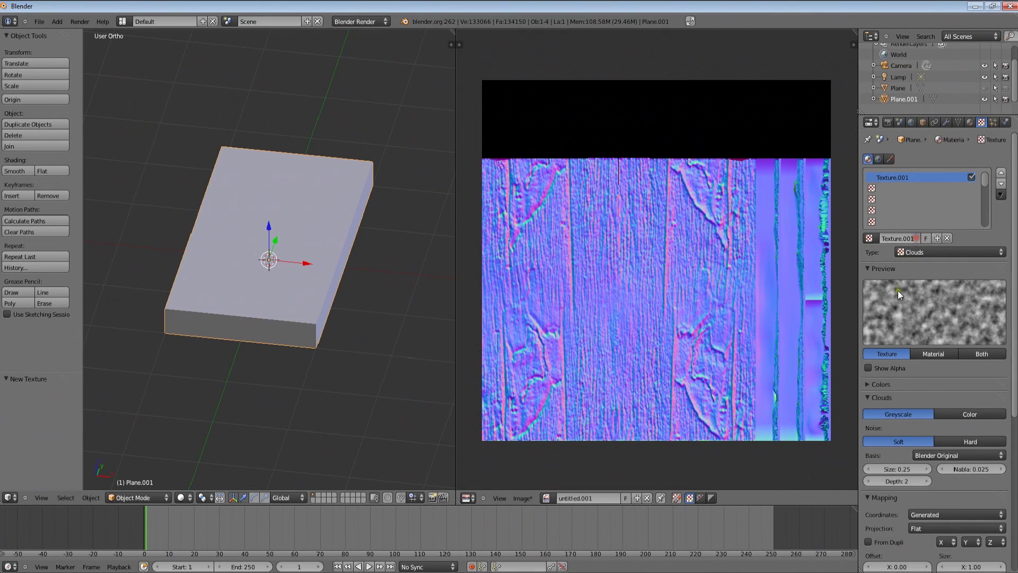
{"action": "scroll", "coordinate": [929, 201], "scroll_direction": "down", "scroll_amount": 3}
{"action": "left_click", "coordinate": [929, 194]}
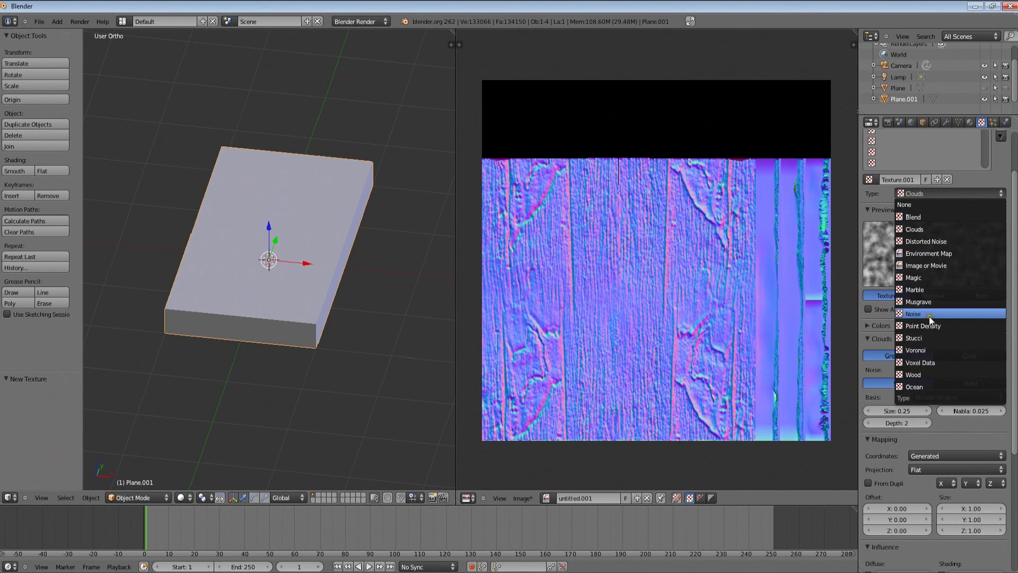
{"action": "left_click", "coordinate": [937, 265]}
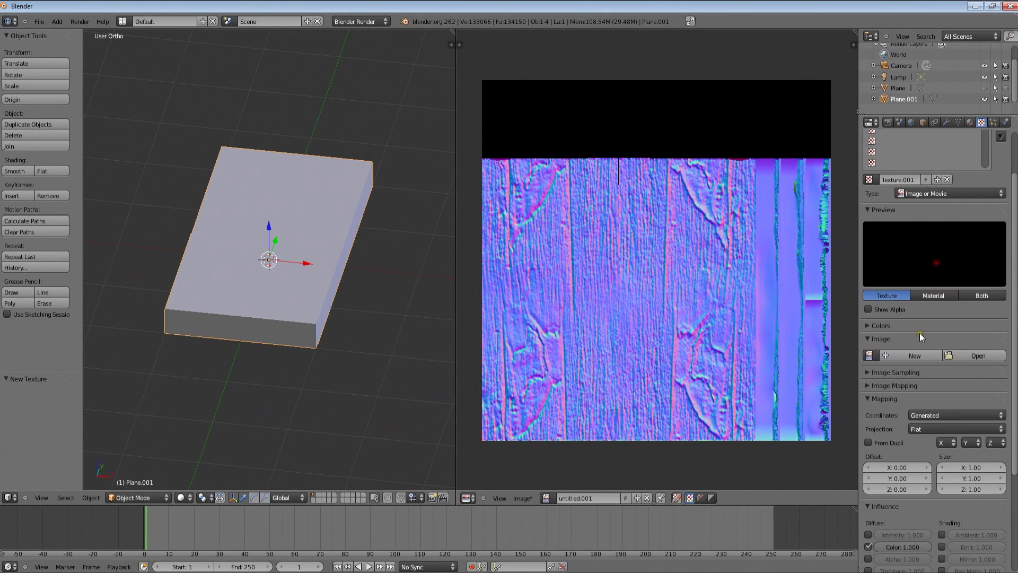
Step: Load board_normal.png from the boards folder as the texture's image
{"action": "scroll", "coordinate": [950, 276], "scroll_direction": "down", "scroll_amount": 3}
{"action": "left_click", "coordinate": [964, 286]}
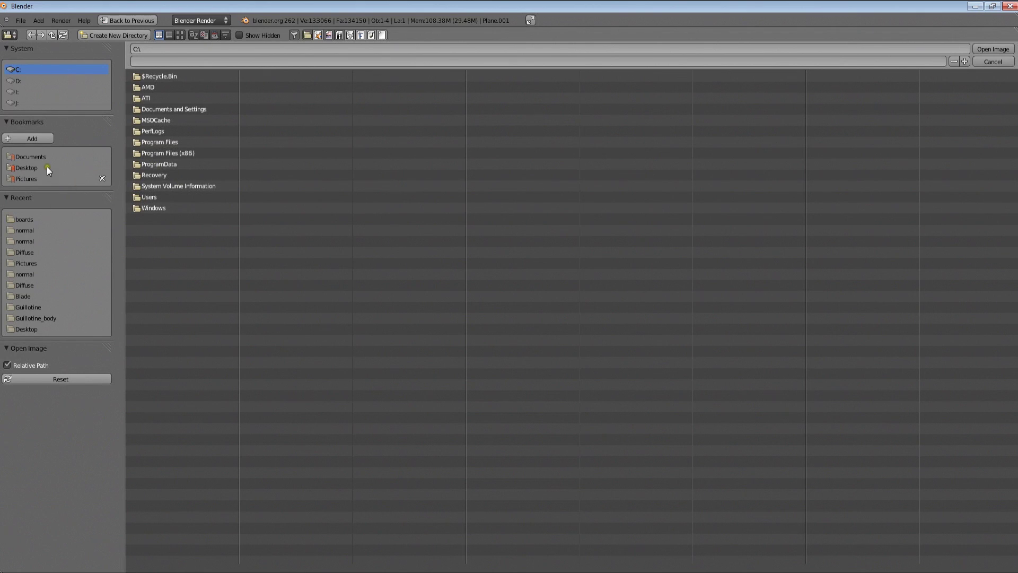
{"action": "left_click", "coordinate": [46, 221]}
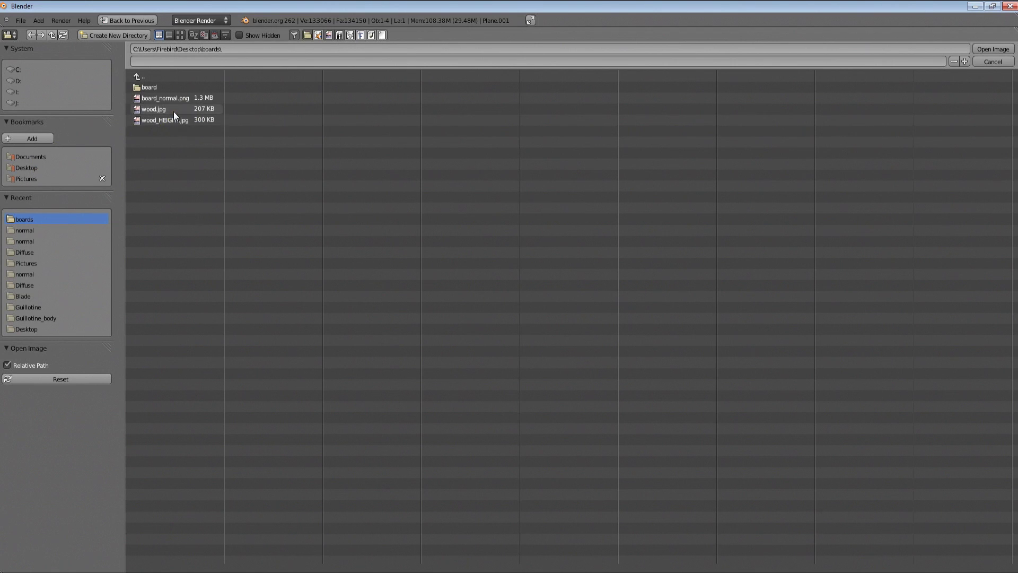
{"action": "left_click", "coordinate": [165, 98]}
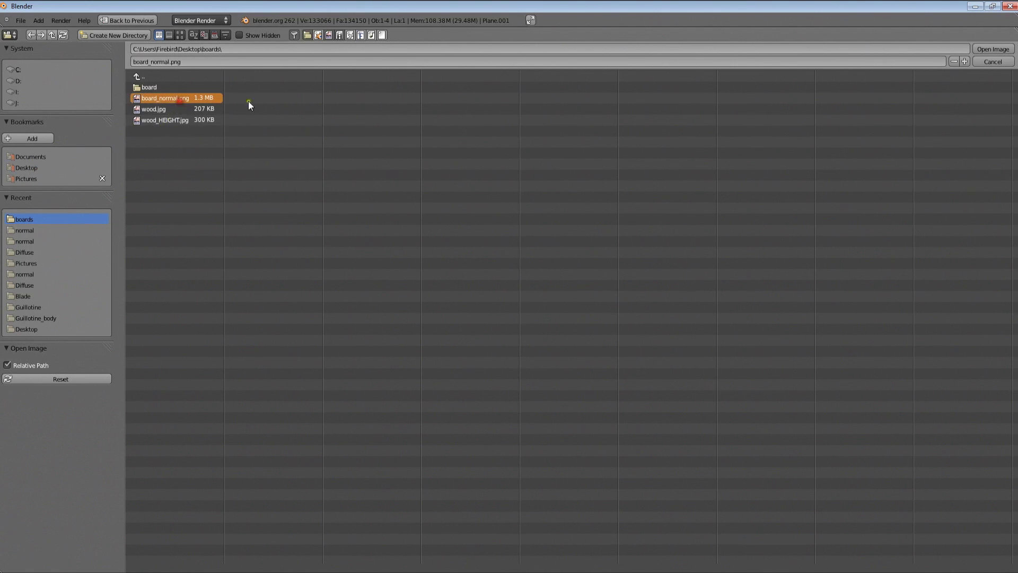
{"action": "left_click", "coordinate": [993, 49]}
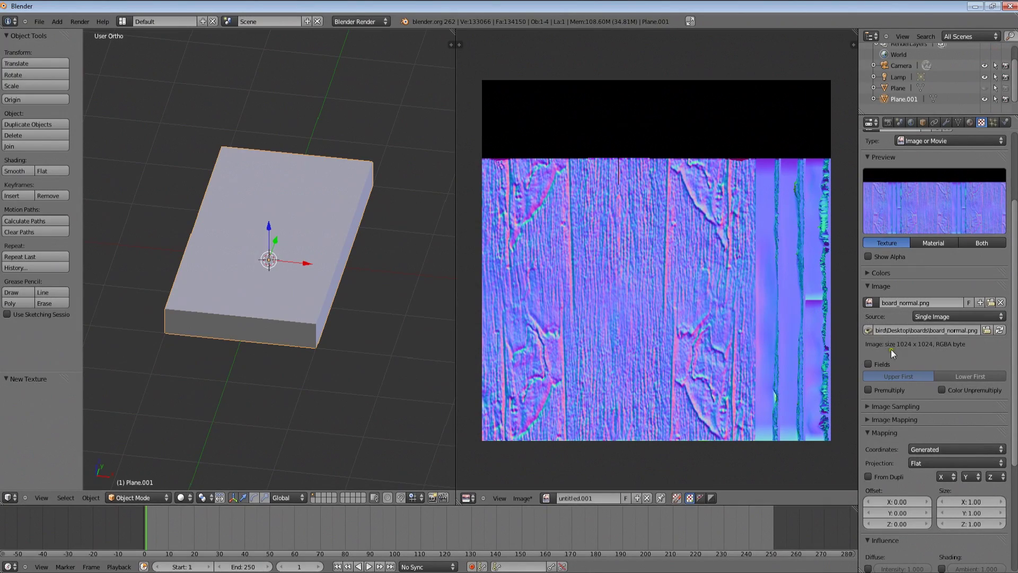
Step: Map the texture with UV coordinates and make it influence Normal instead of diffuse Color
{"action": "scroll", "coordinate": [927, 281], "scroll_direction": "down", "scroll_amount": 6}
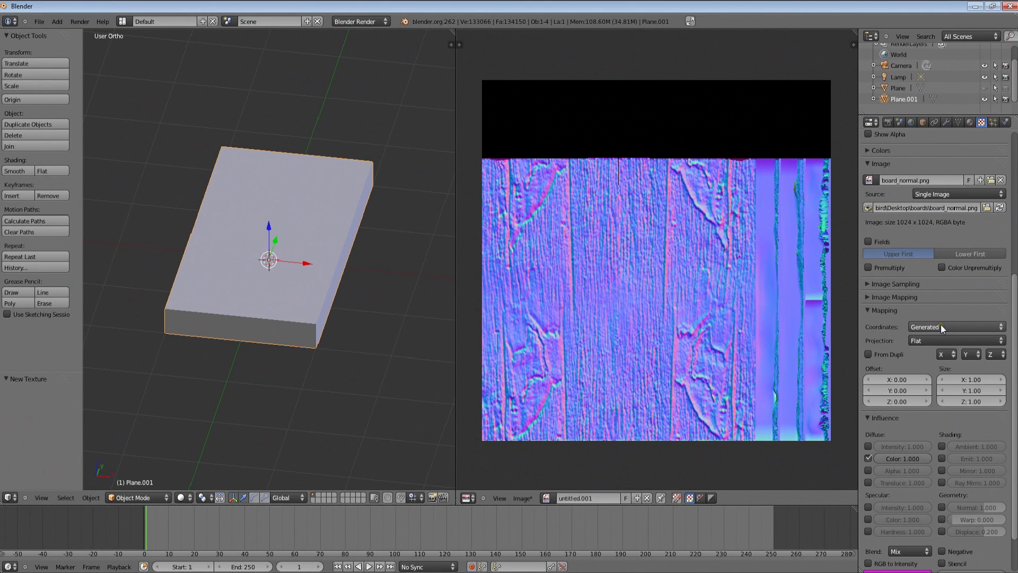
{"action": "scroll", "coordinate": [955, 311], "scroll_direction": "down", "scroll_amount": 2}
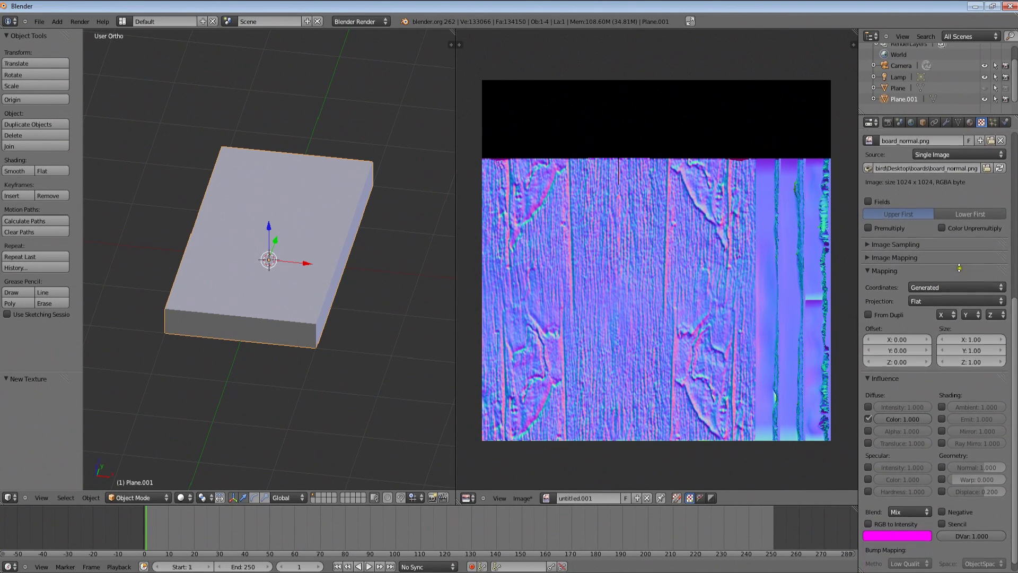
{"action": "left_click", "coordinate": [956, 287]}
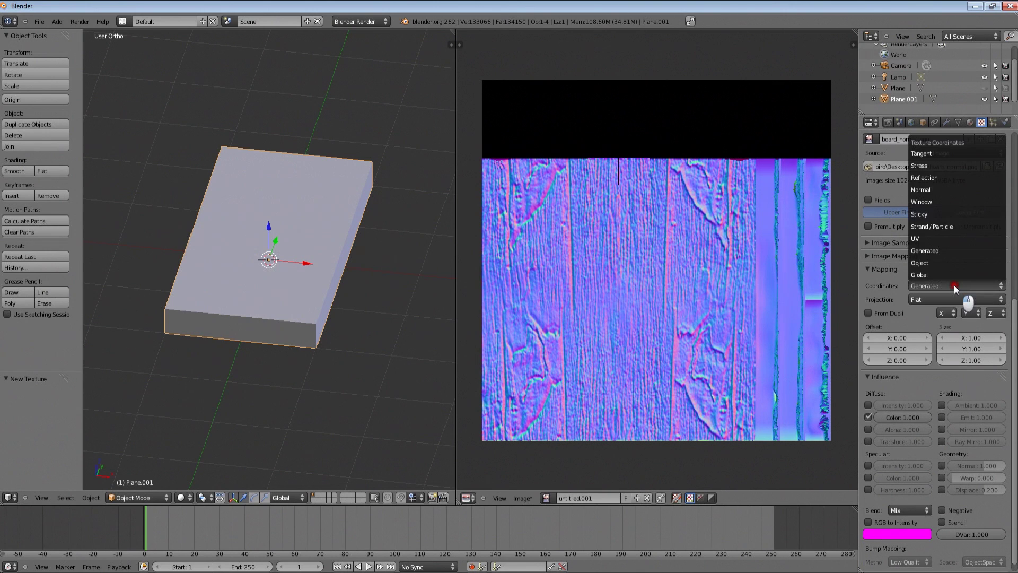
{"action": "left_click", "coordinate": [963, 240]}
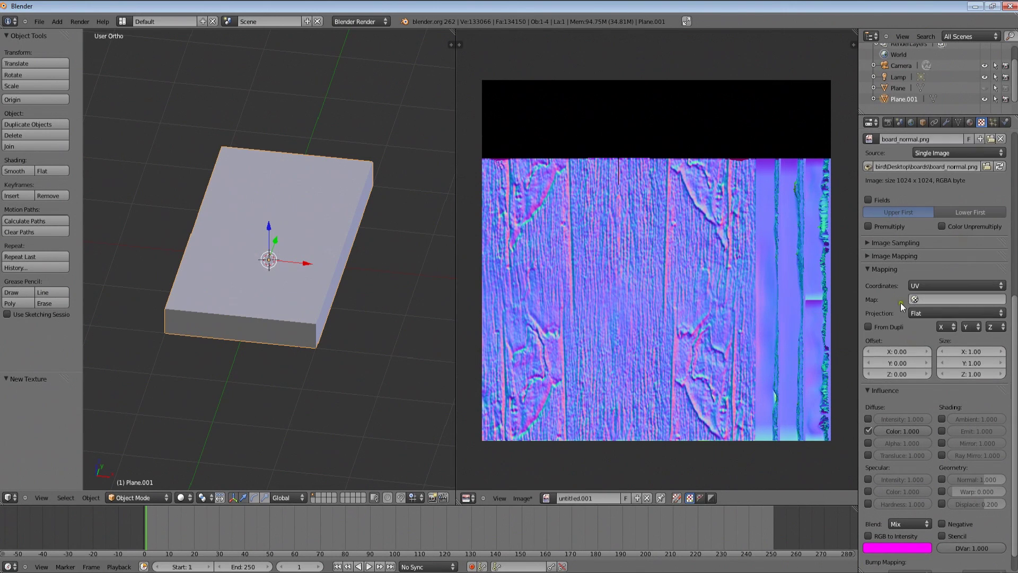
{"action": "scroll", "coordinate": [904, 271], "scroll_direction": "down", "scroll_amount": 1}
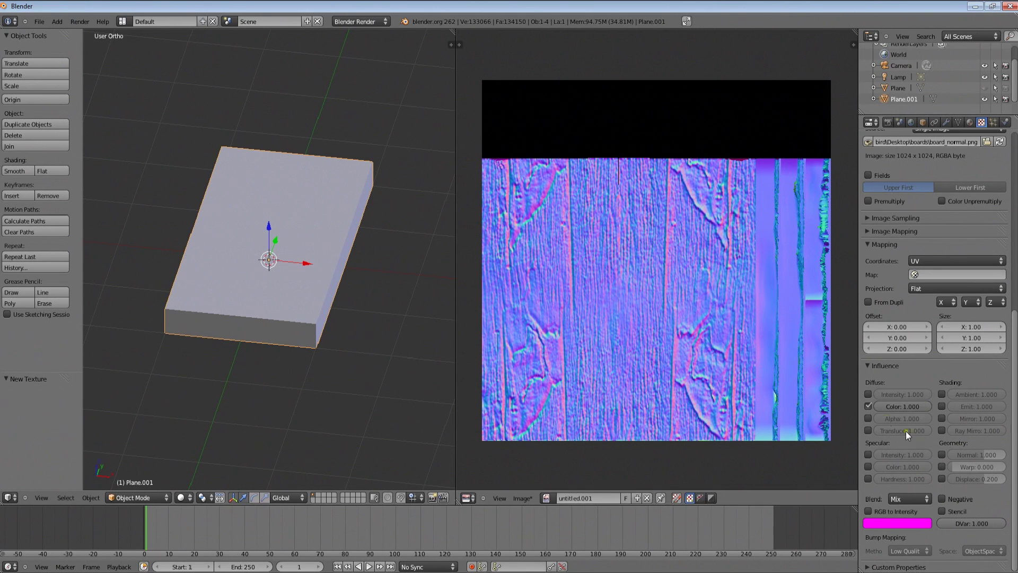
{"action": "left_click", "coordinate": [942, 455]}
{"action": "left_click", "coordinate": [868, 406]}
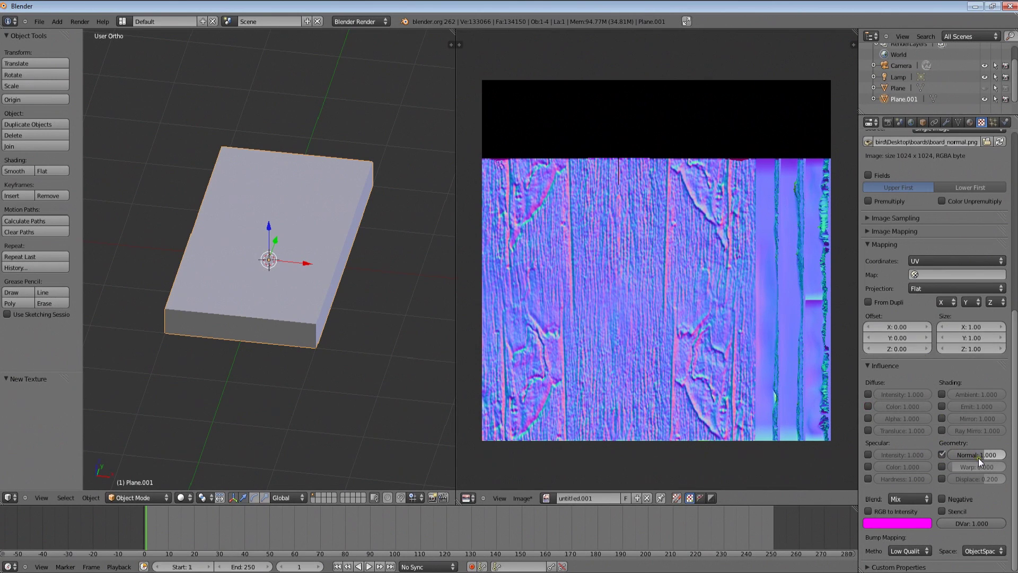
Step: Enable Normal Map in the texture's image sampling, using Tangent space
{"action": "scroll", "coordinate": [913, 263], "scroll_direction": "up", "scroll_amount": 2}
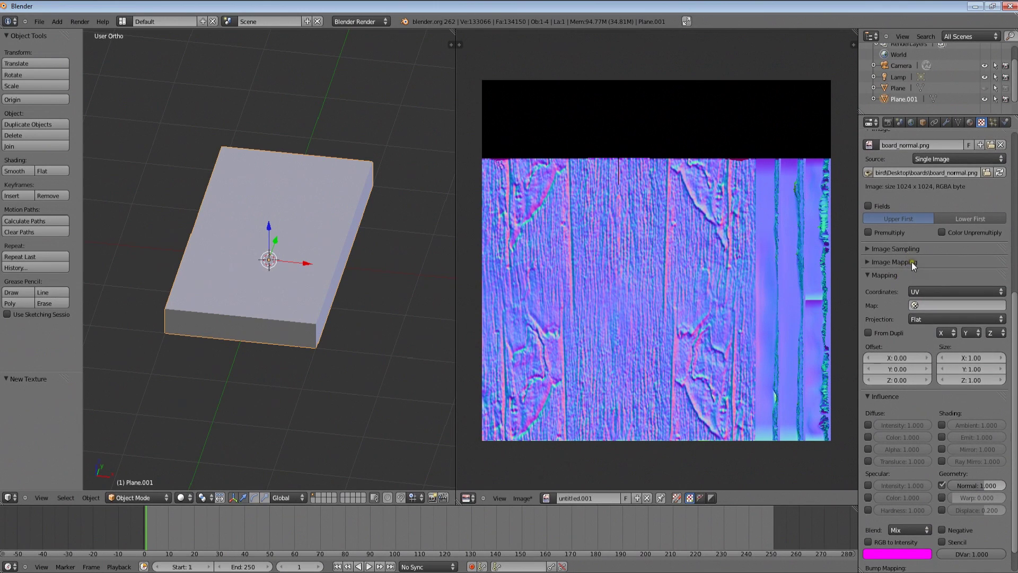
{"action": "left_click", "coordinate": [915, 262]}
{"action": "left_click", "coordinate": [915, 262]}
{"action": "left_click", "coordinate": [902, 249]}
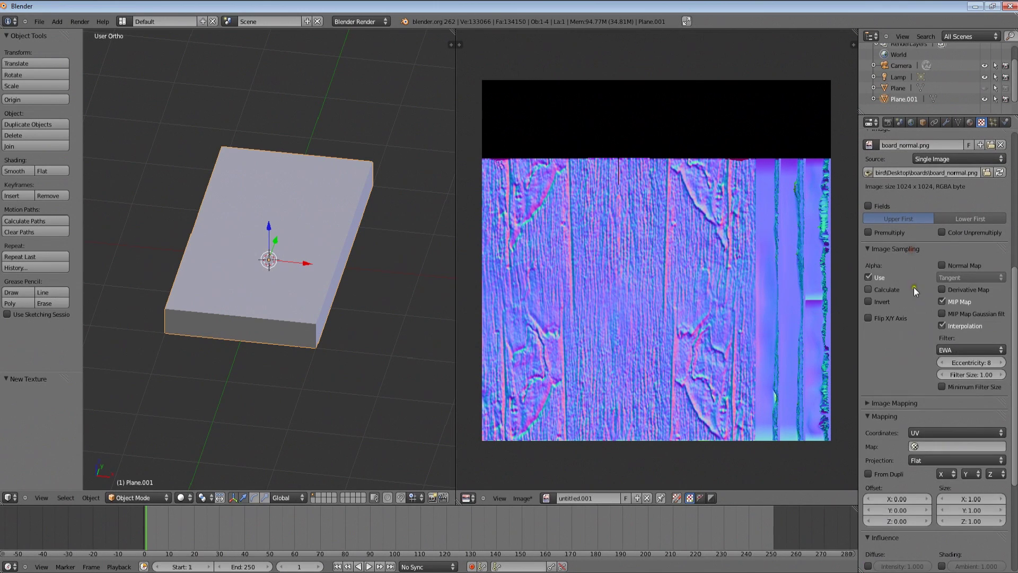
{"action": "left_click", "coordinate": [947, 266]}
{"action": "left_click", "coordinate": [952, 277]}
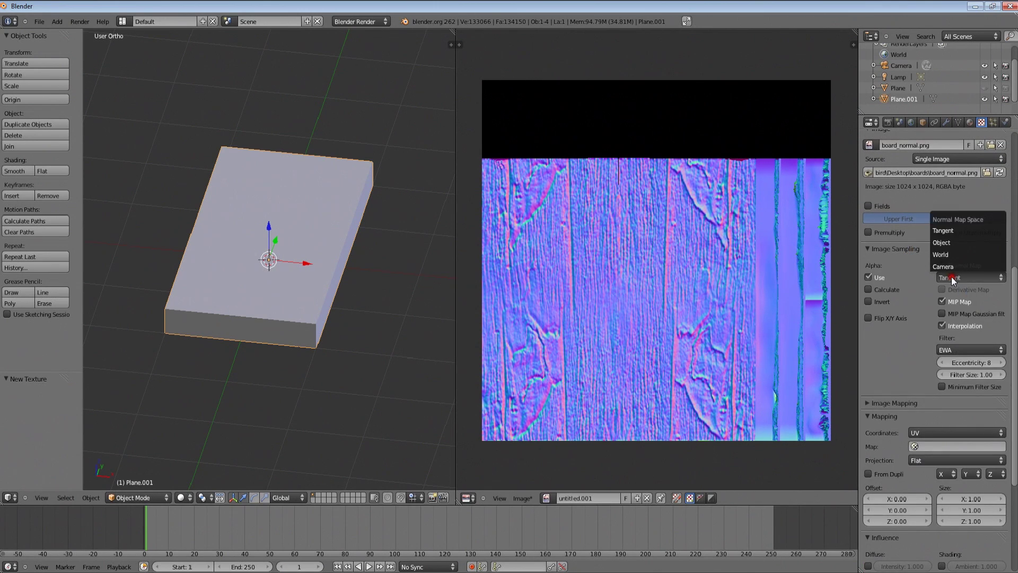
{"action": "scroll", "coordinate": [918, 371], "scroll_direction": "up", "scroll_amount": 10}
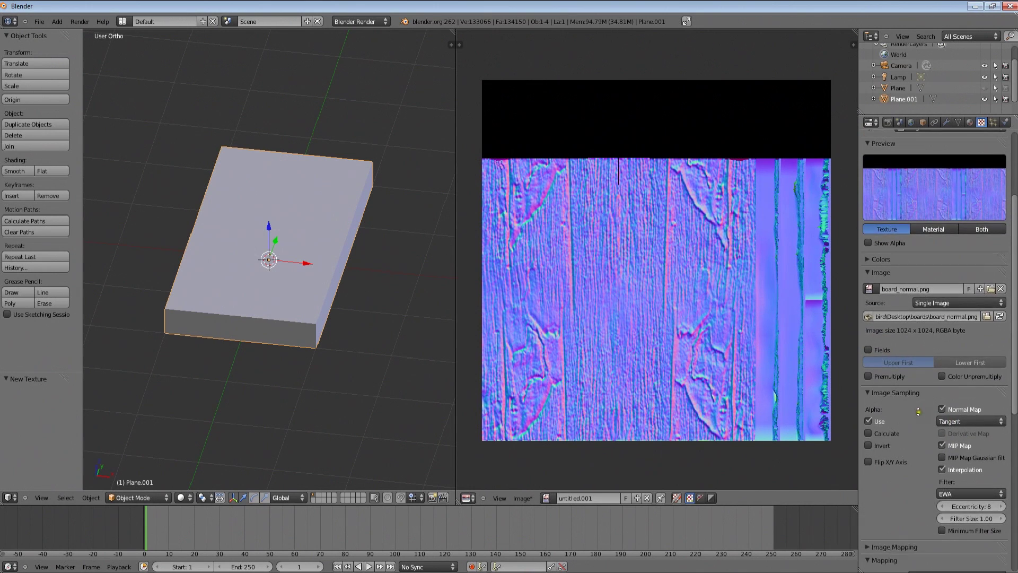
{"action": "scroll", "coordinate": [918, 446], "scroll_direction": "up", "scroll_amount": 4}
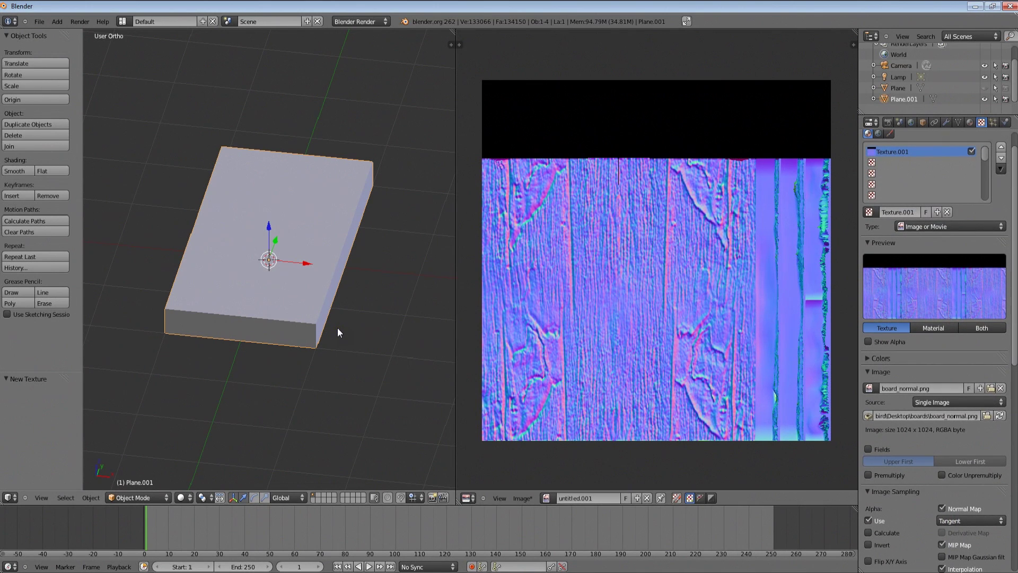
Step: Render the low-poly board, inspect its normal-mapped surface up close, and return to the 3D view
{"action": "key", "text": "F12"}
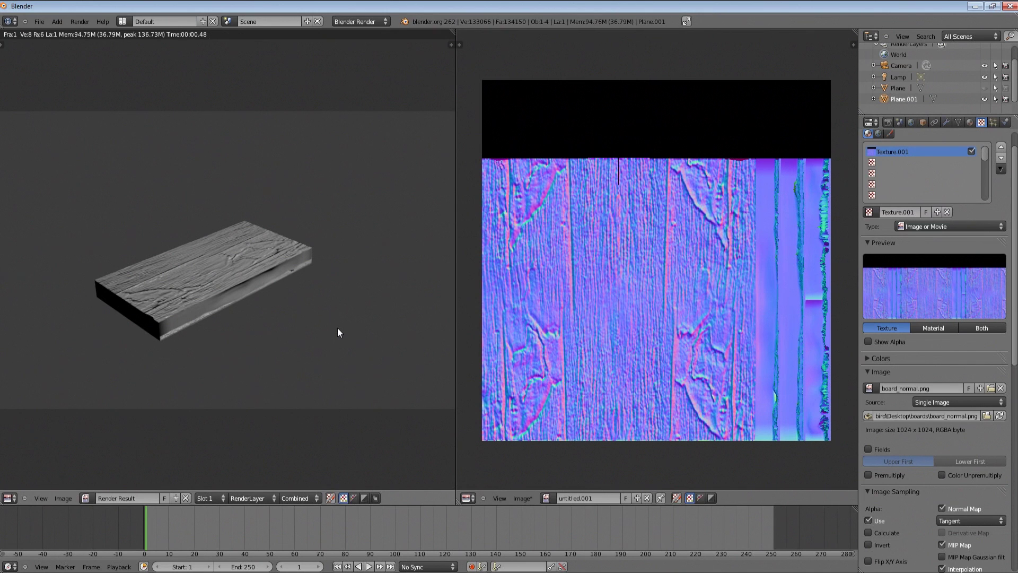
{"action": "scroll", "coordinate": [338, 332], "scroll_direction": "up", "scroll_amount": 3}
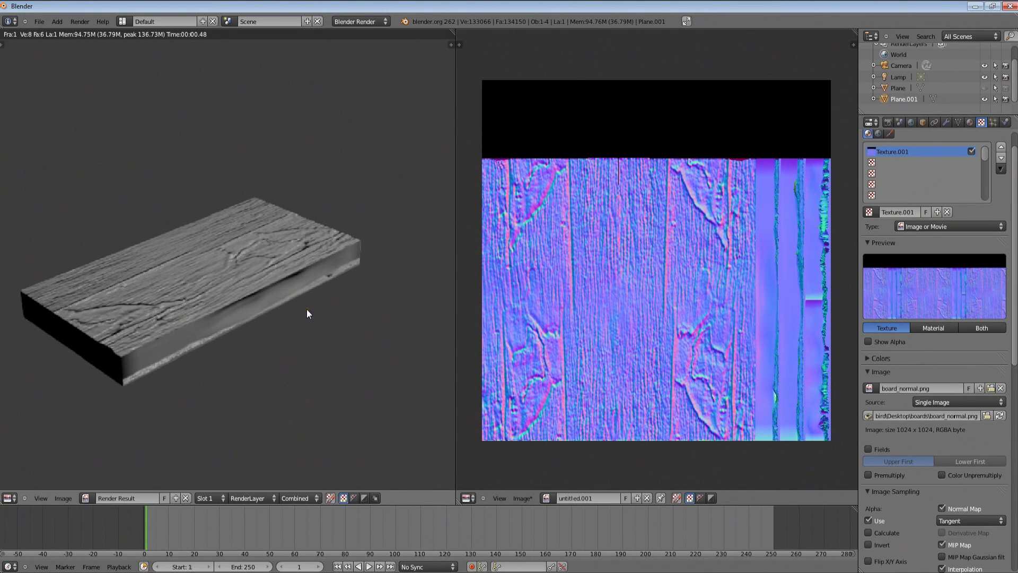
{"action": "scroll", "coordinate": [291, 314], "scroll_direction": "down", "scroll_amount": 2}
{"action": "key", "text": "Escape"}
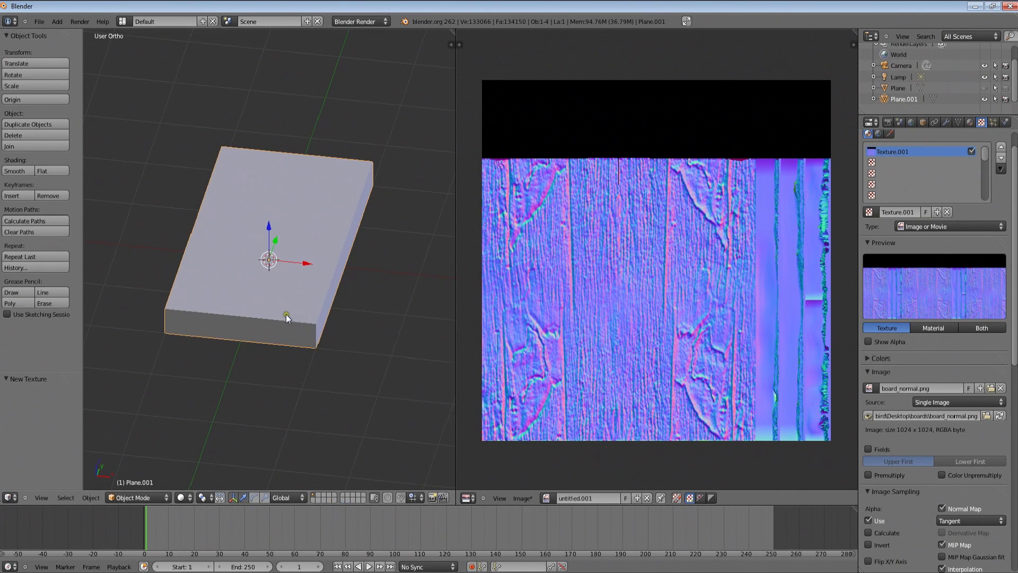
Step: Rotate Plane.001 about 42° around the X axis and render the board again
{"action": "middle_click_drag", "start_coordinate": [356, 336], "coordinate": [338, 321]}
{"action": "key", "text": "r"}
{"action": "key", "text": "x"}
{"action": "left_click", "coordinate": [383, 247]}
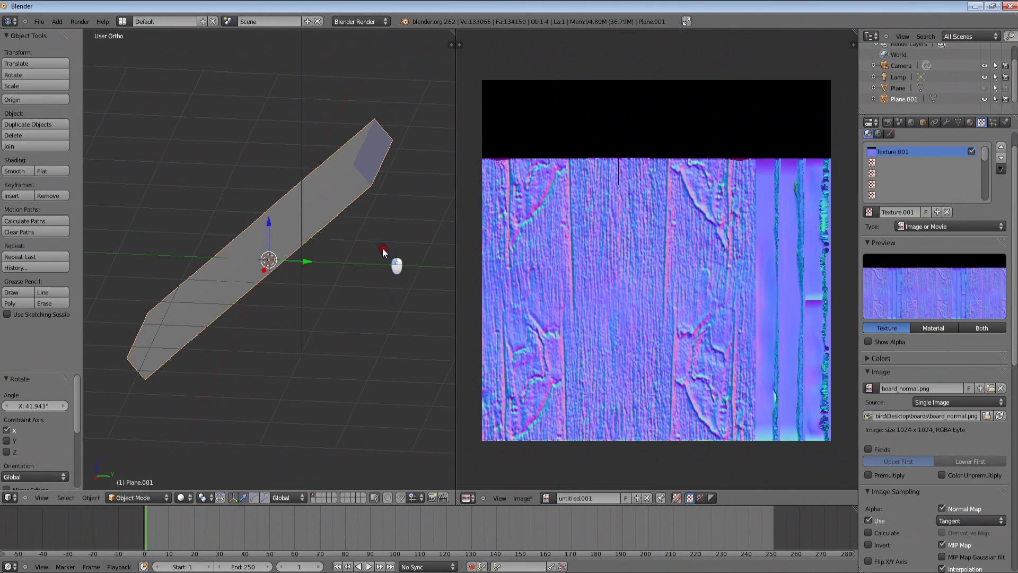
{"action": "key", "text": "shift+z"}
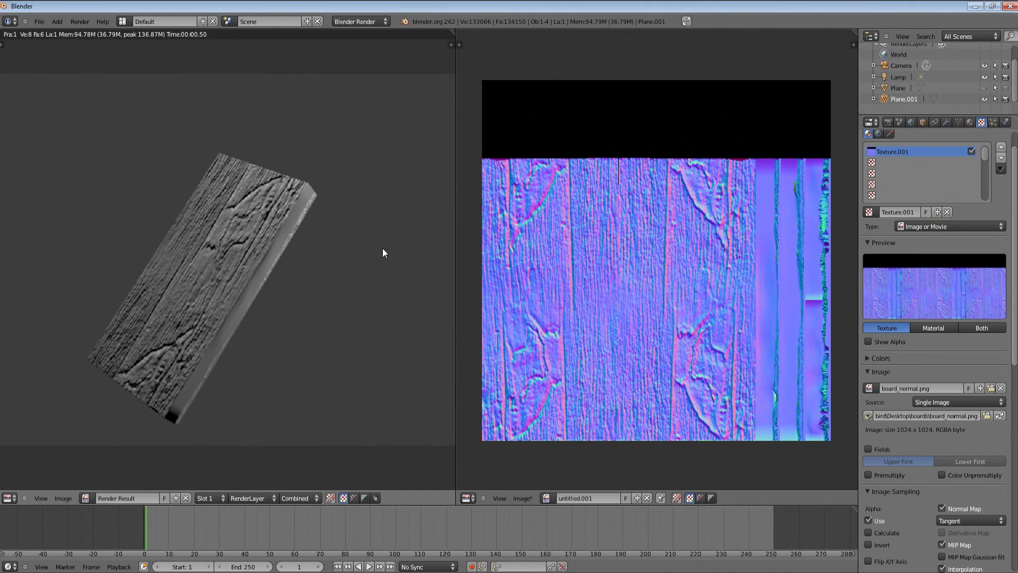